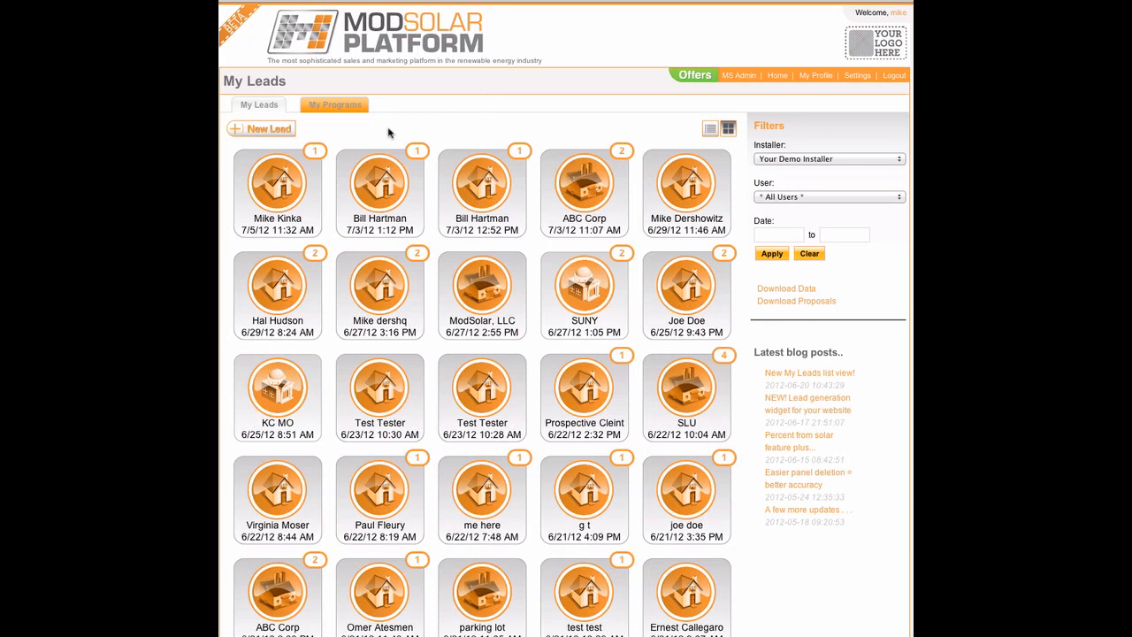
Step: Create a new lead from the My Leads page
left_click(269, 129)
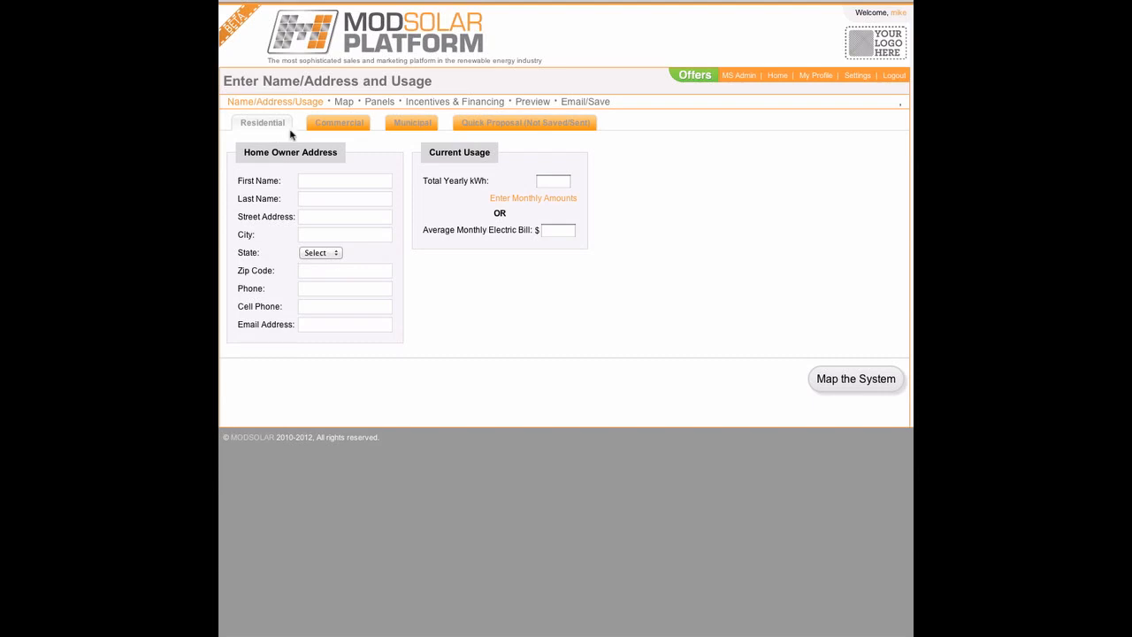
Step: Enter the homeowner's first and last name, autofilled address, phone number and e-mail
left_click(314, 178)
type("Joh")
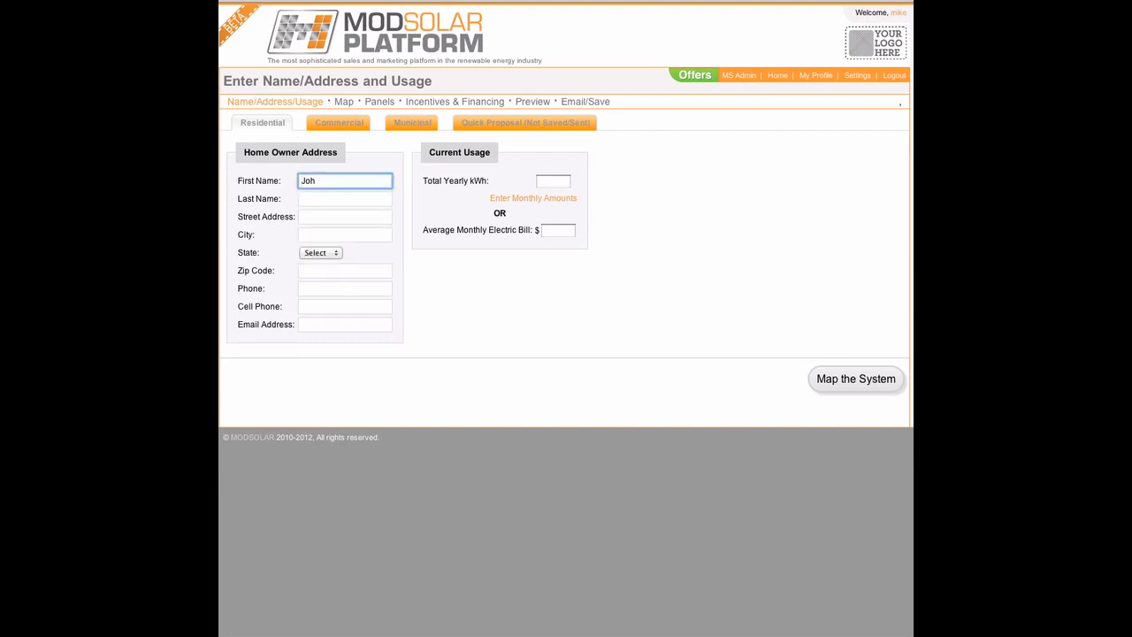
type("n")
key("Tab")
type("Doe")
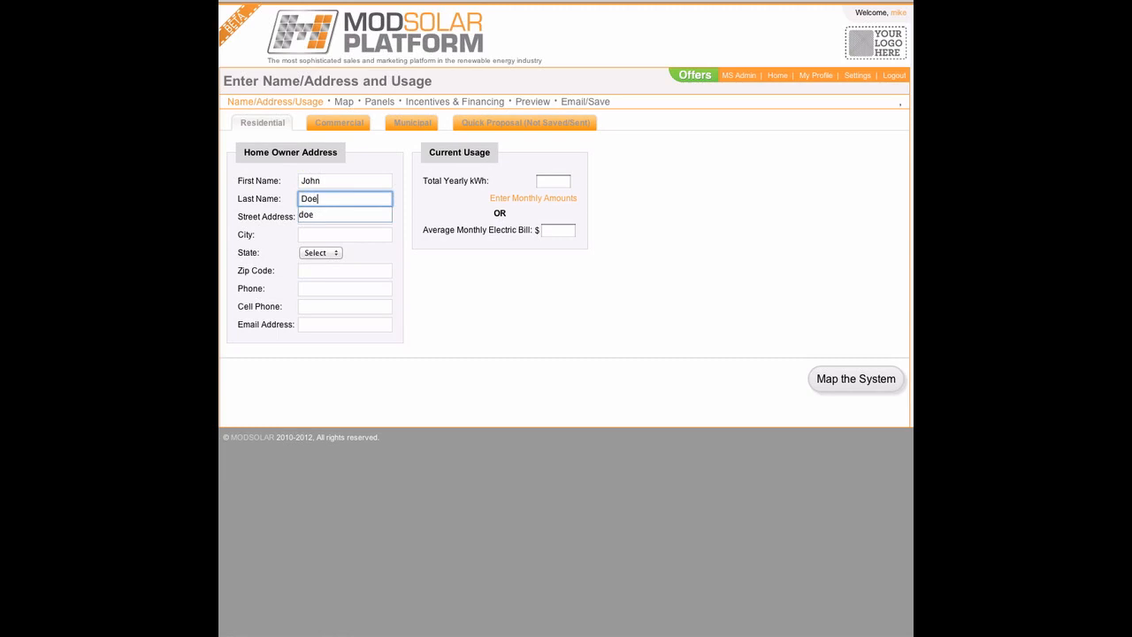
key("Tab")
type("1")
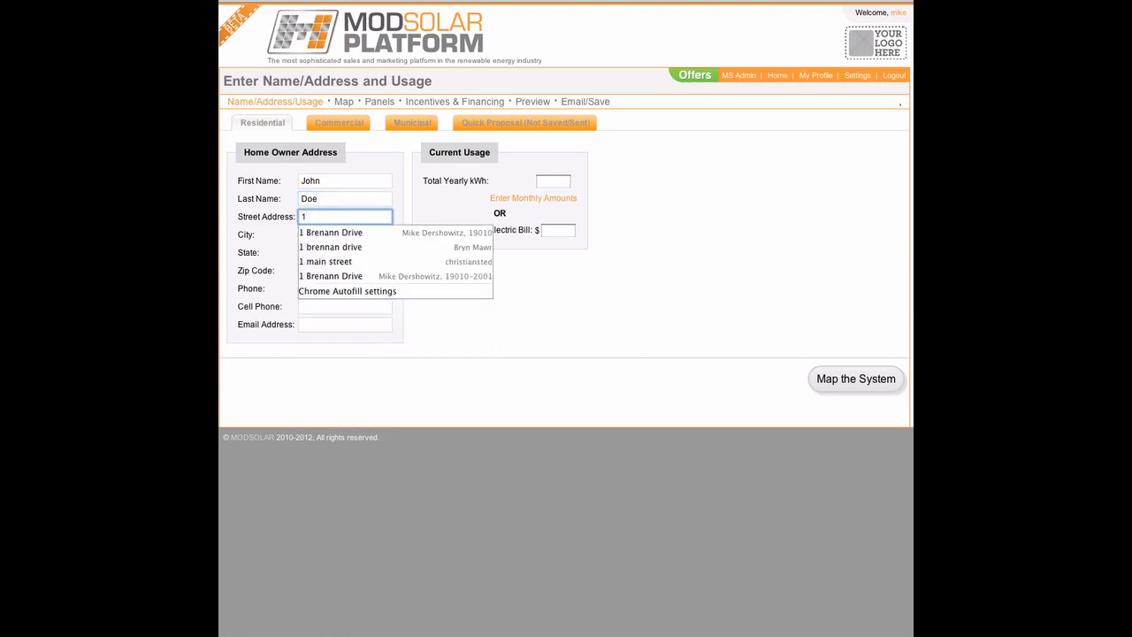
key("Down")
key("Down")
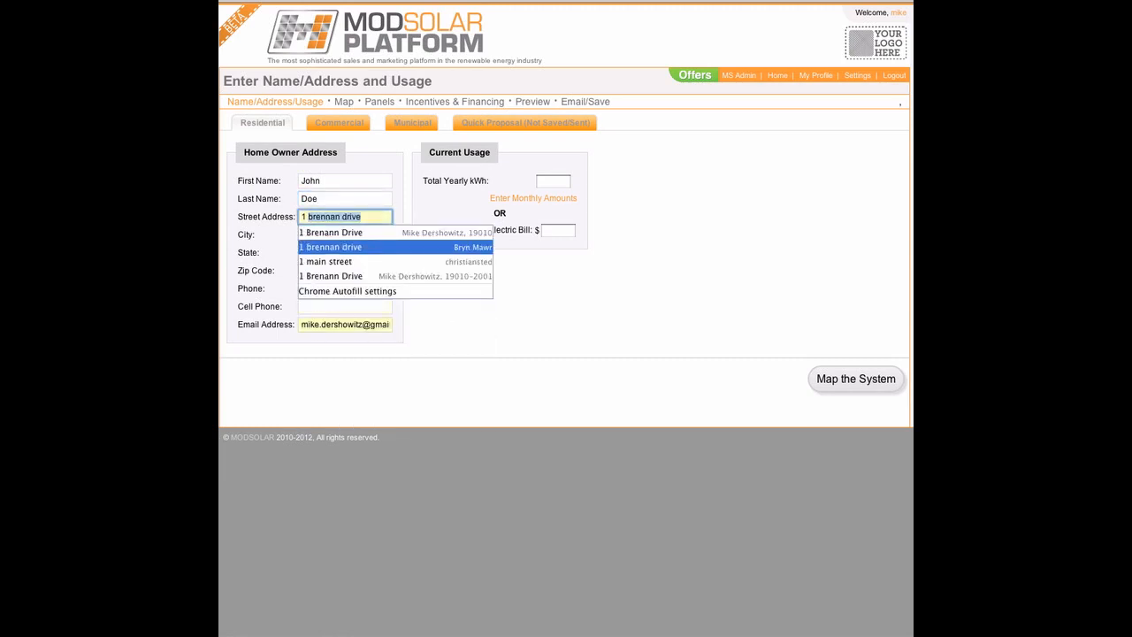
key("Return")
key("Tab")
key("Tab")
key("Tab")
key("Tab")
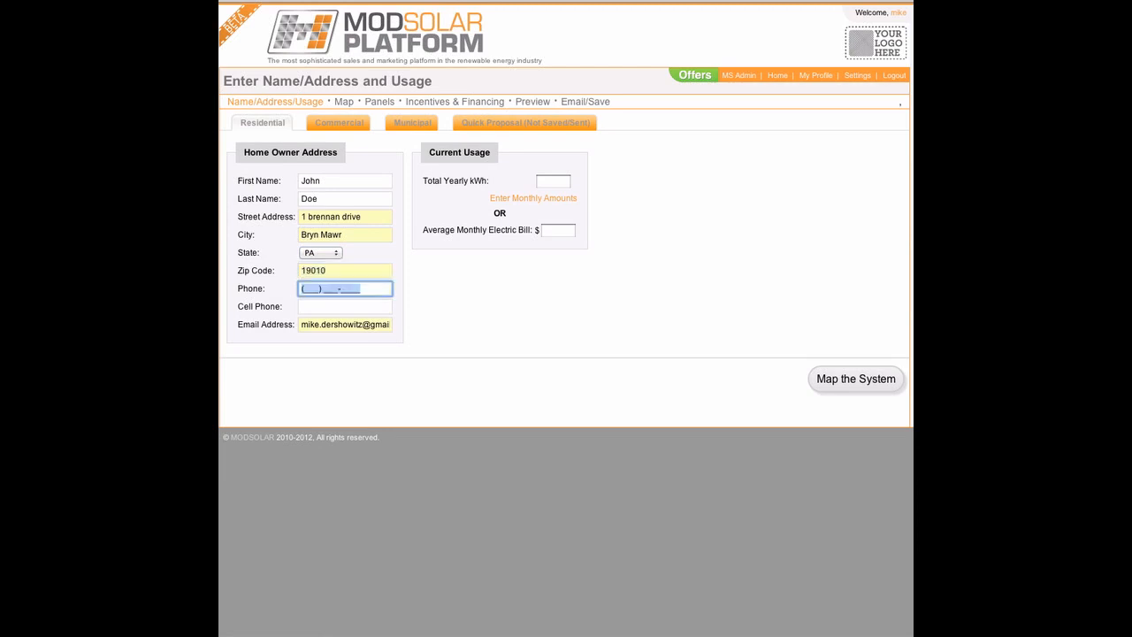
key("Tab")
key("Tab")
type("m")
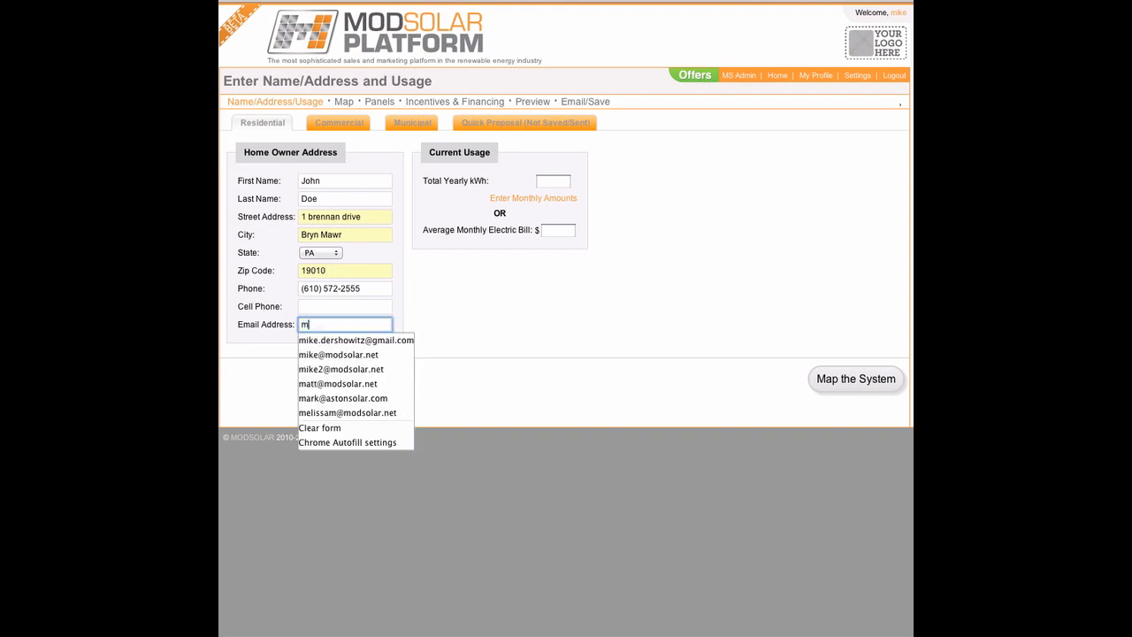
key("BackSpace")
type("info@")
key("Down")
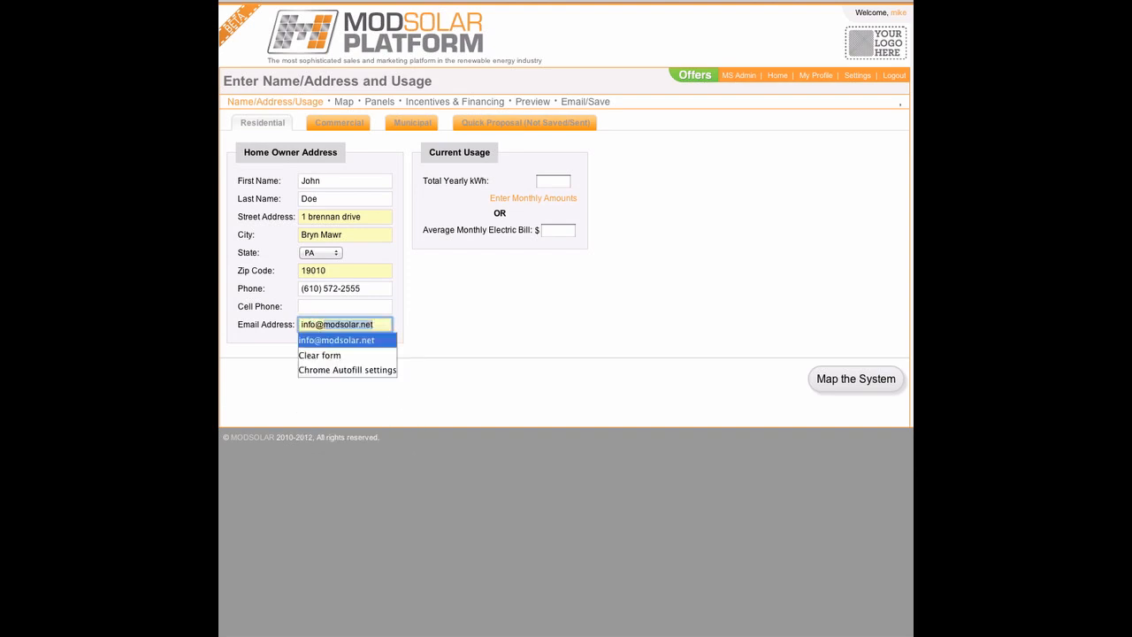
key("Return")
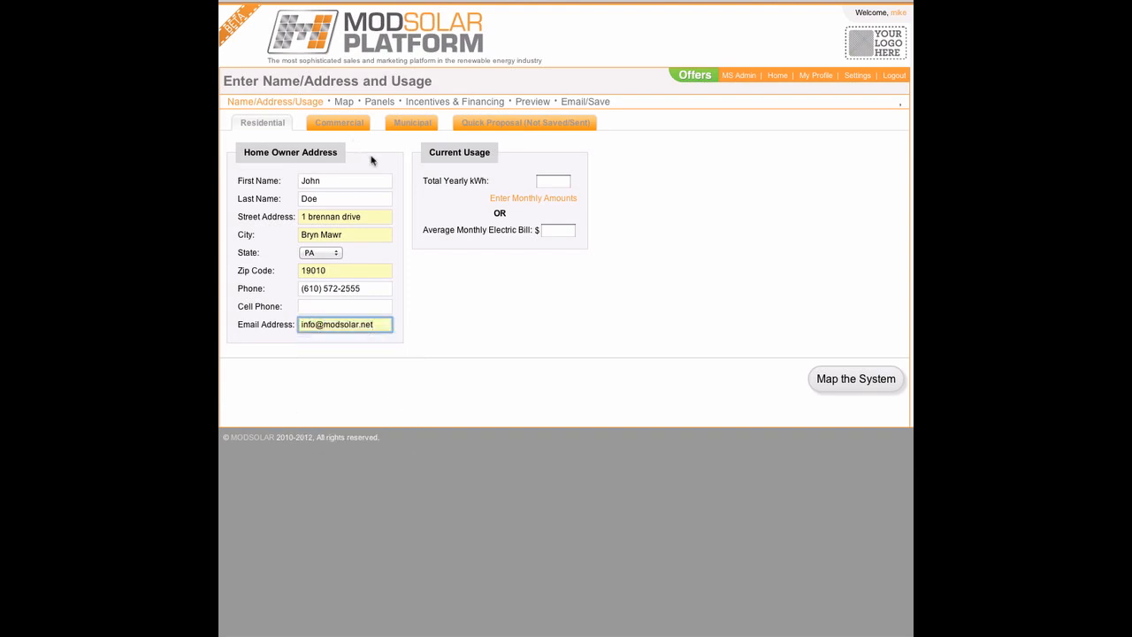
Step: Enter 20000 kWh as the total yearly usage
left_click(543, 180)
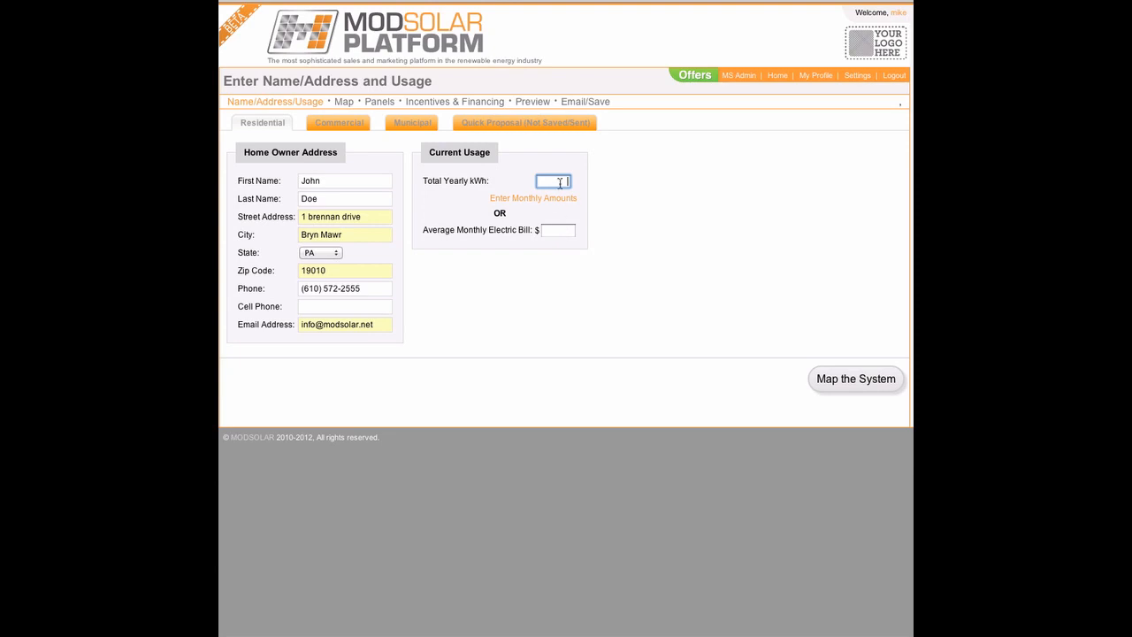
left_click(552, 199)
left_click(570, 199)
left_click(560, 180)
type("20000")
left_click(717, 255)
Step: Go to Map the System and center the zoomed satellite map on the customer's roof
left_click(847, 379)
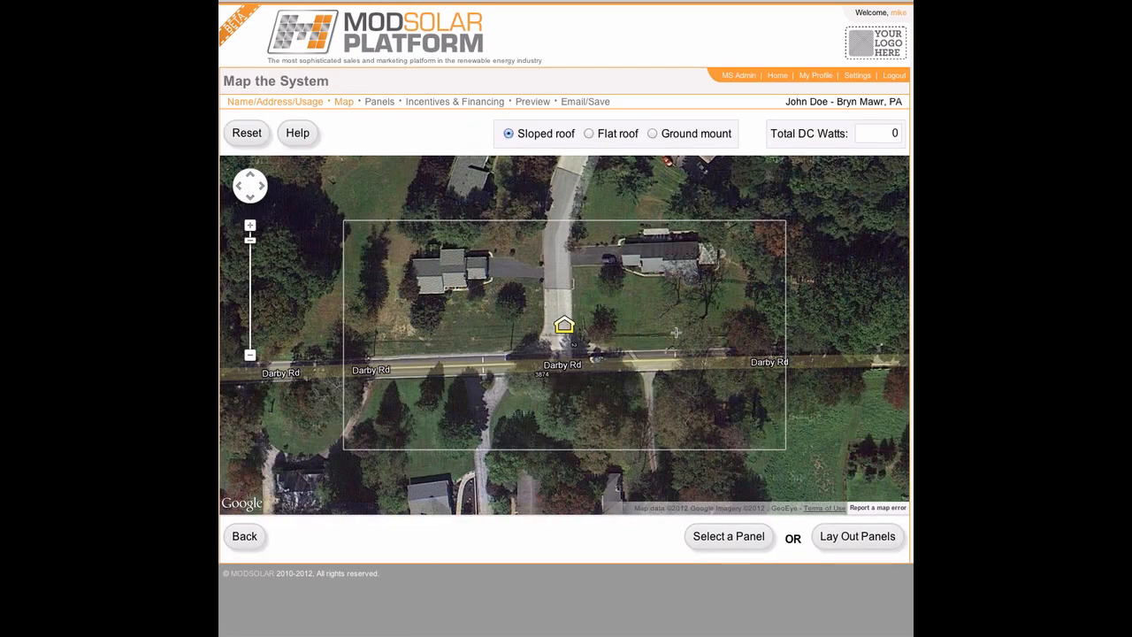
mouse_move(652, 327)
left_mouse_down()
mouse_move(602, 369)
mouse_move(566, 378)
left_mouse_up()
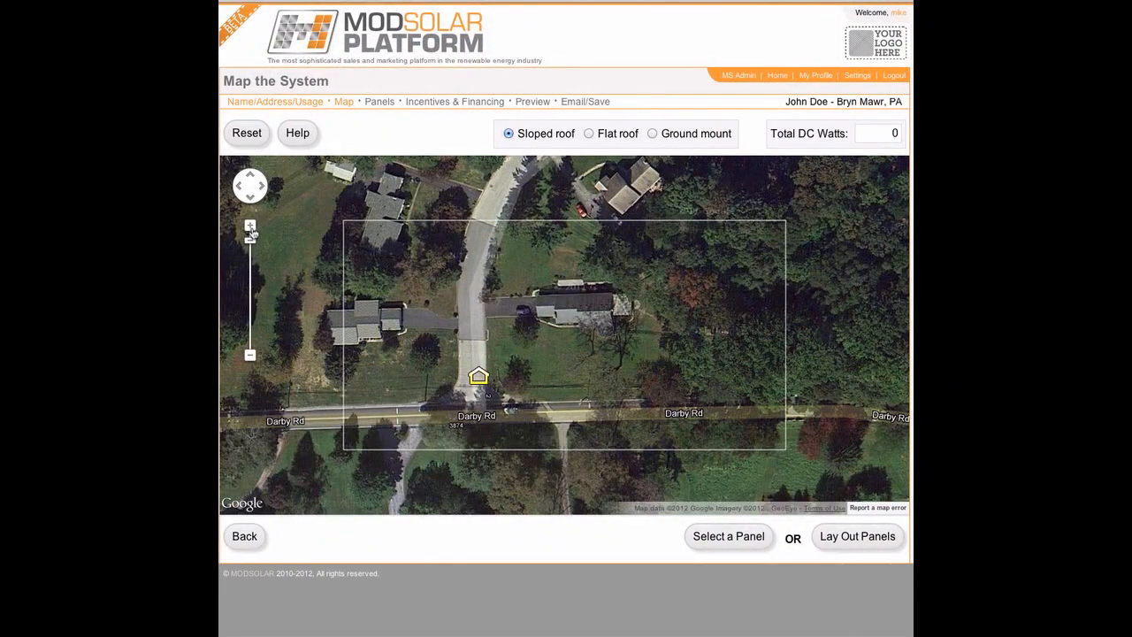
left_click(249, 228)
left_click_drag(573, 336, 542, 355)
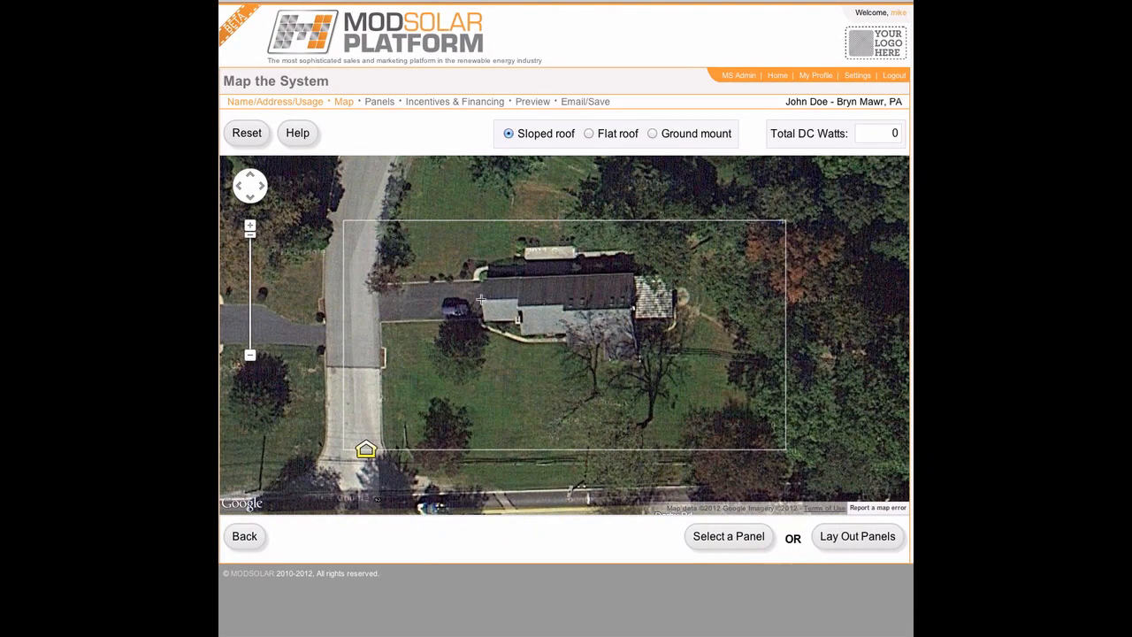
Step: Outline the first roof section by clicking its four corners
left_click(481, 301)
left_click(483, 320)
left_click(511, 319)
left_click(512, 302)
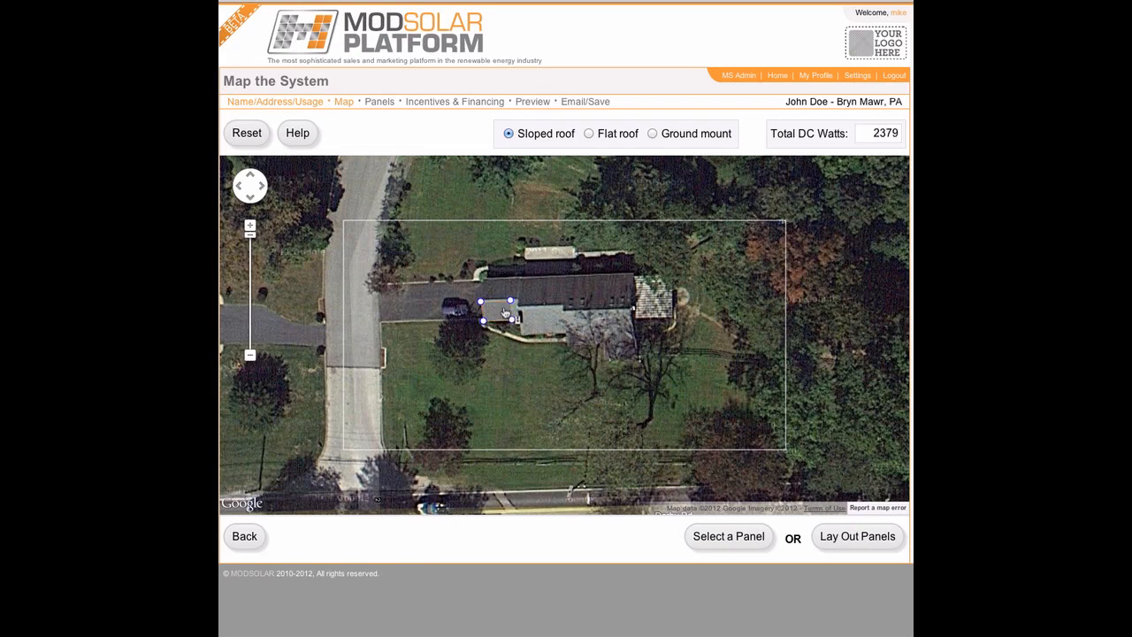
Step: Set the region's slope to 21 degrees, snap its azimuth, square it up and align it with the roof
left_click(499, 311)
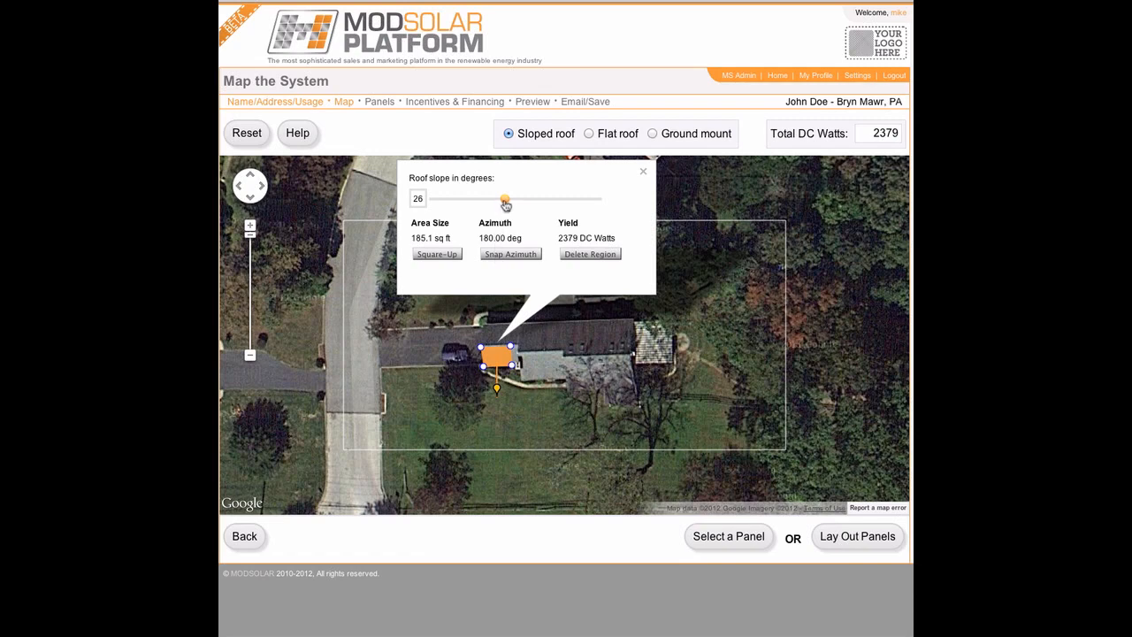
left_click_drag(505, 200, 495, 204)
left_click(501, 256)
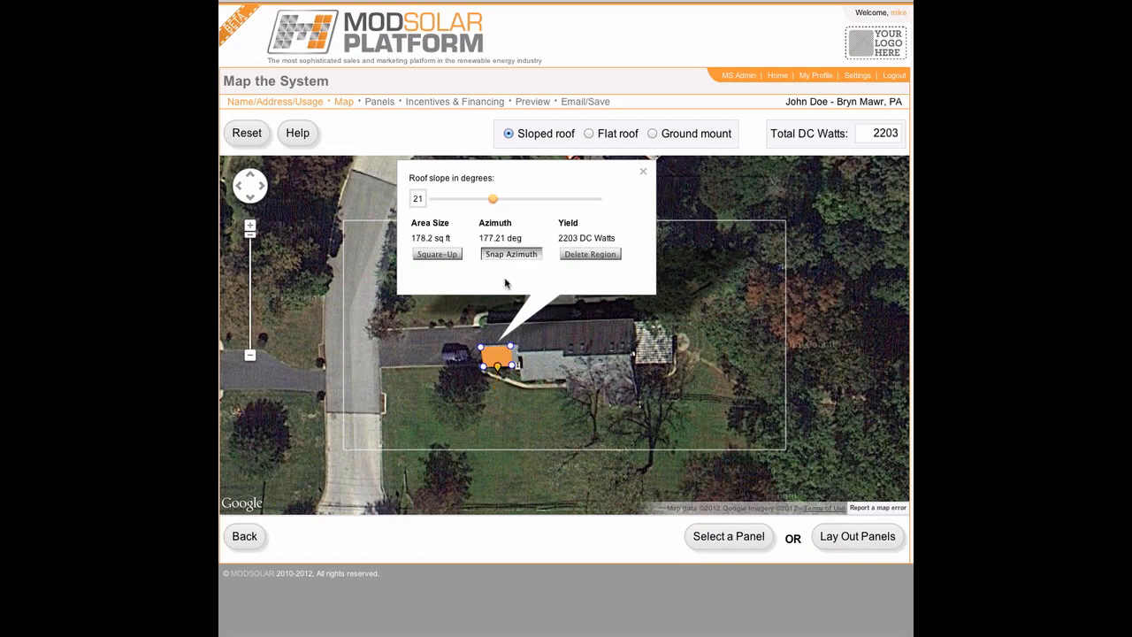
left_click(457, 257)
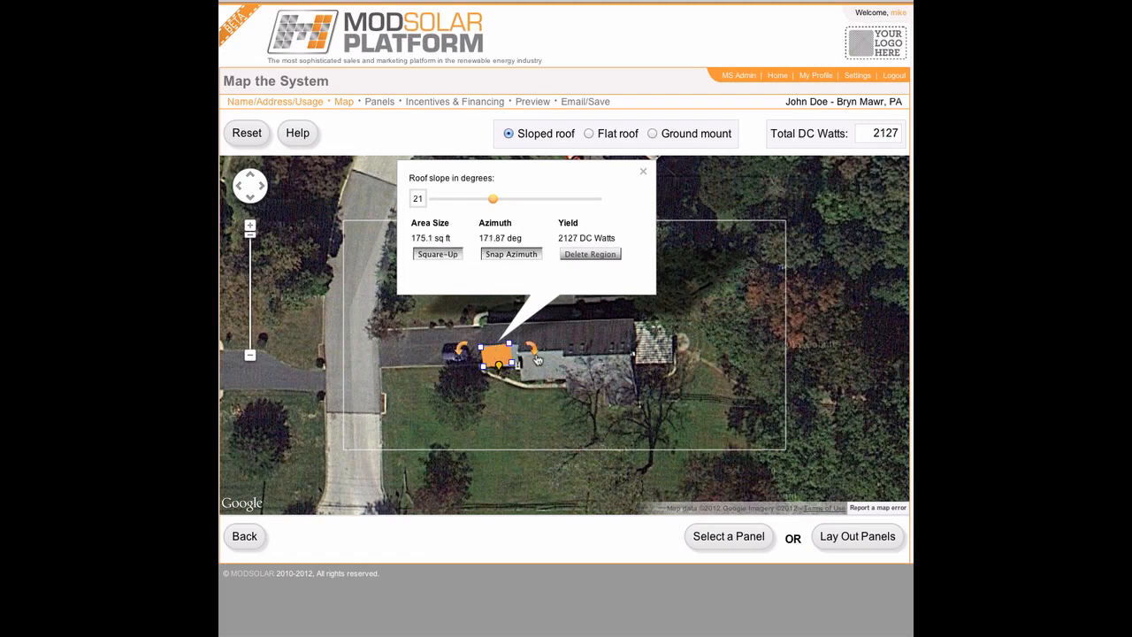
left_click_drag(531, 348, 534, 350)
left_click(496, 358)
left_click(524, 354)
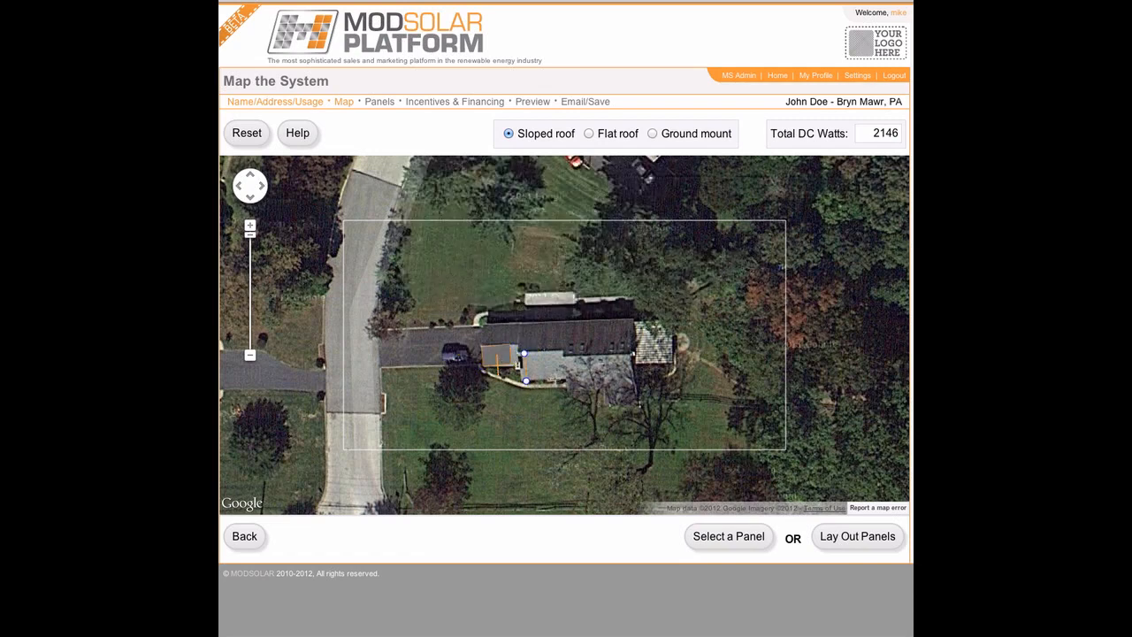
Step: Outline and square up the second roof section, widen it to the roof edge, and set its slope to 21 degrees
left_click(554, 379)
left_click(556, 353)
left_click(556, 354)
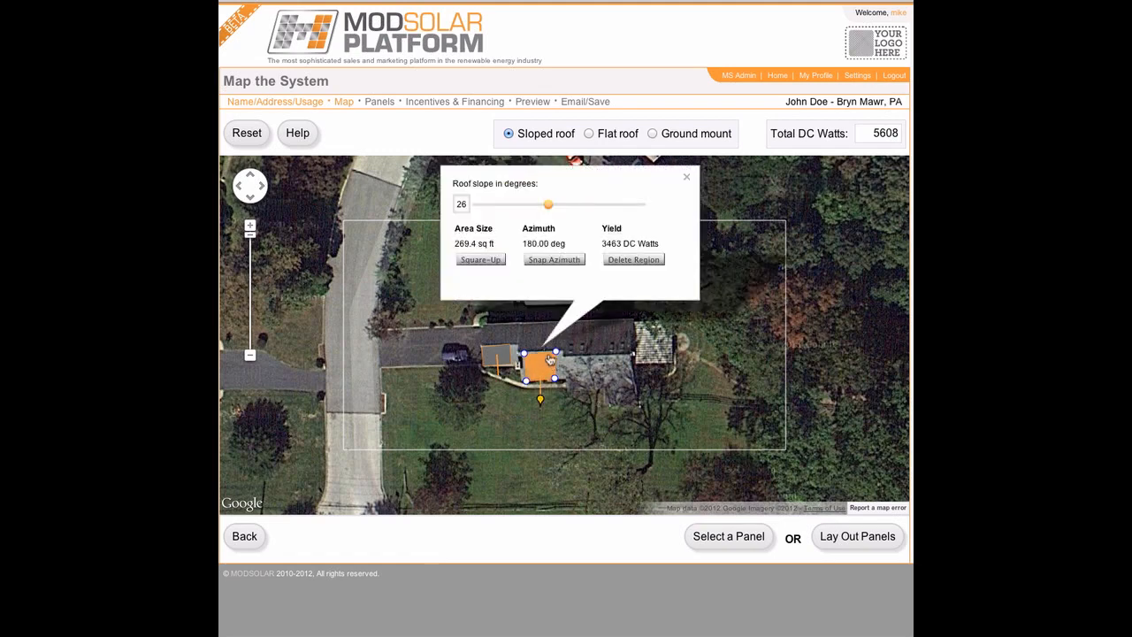
left_click(497, 261)
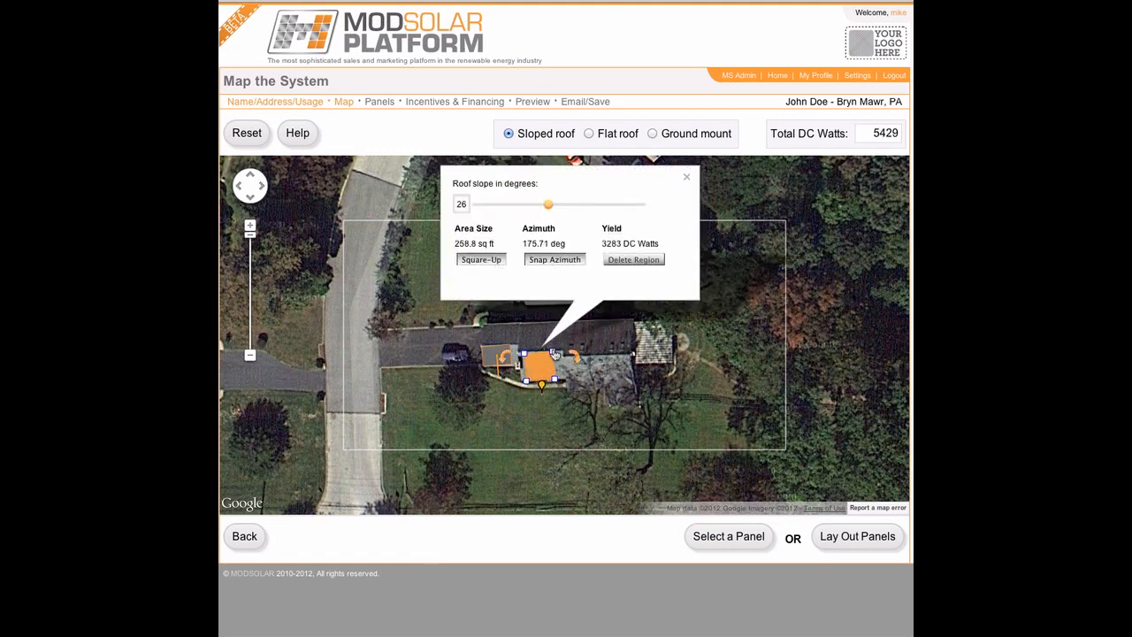
left_click_drag(555, 354, 560, 354)
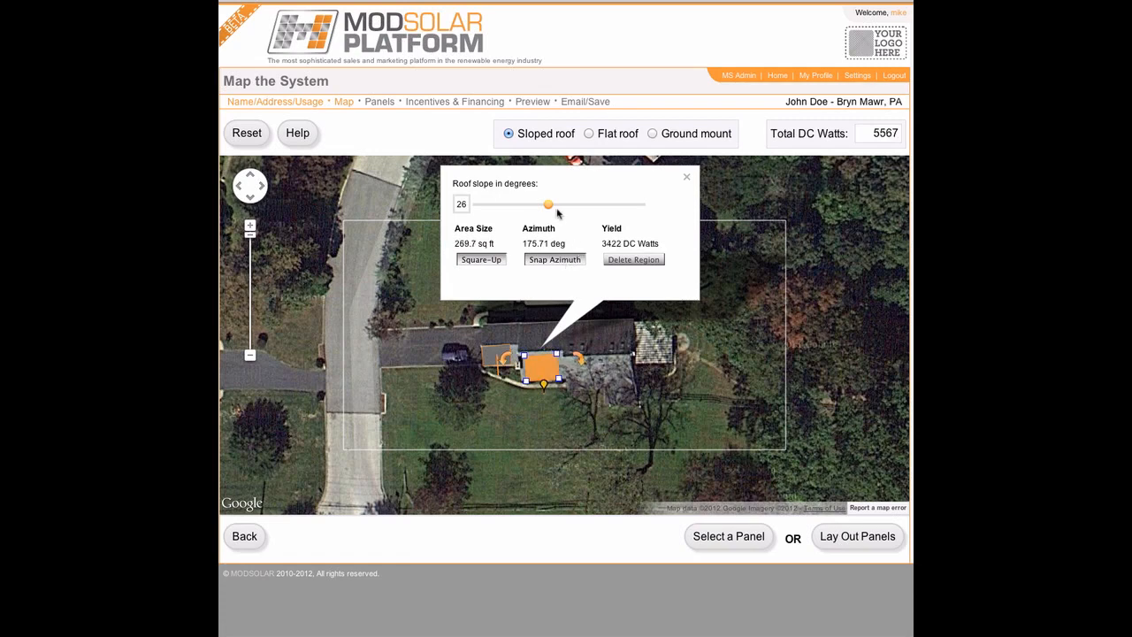
left_click_drag(550, 207, 537, 208)
Step: Generate panel layouts, compare Free-form and Edge-aligned Sharp 240 solutions, and pick Edge-aligned
left_click(874, 536)
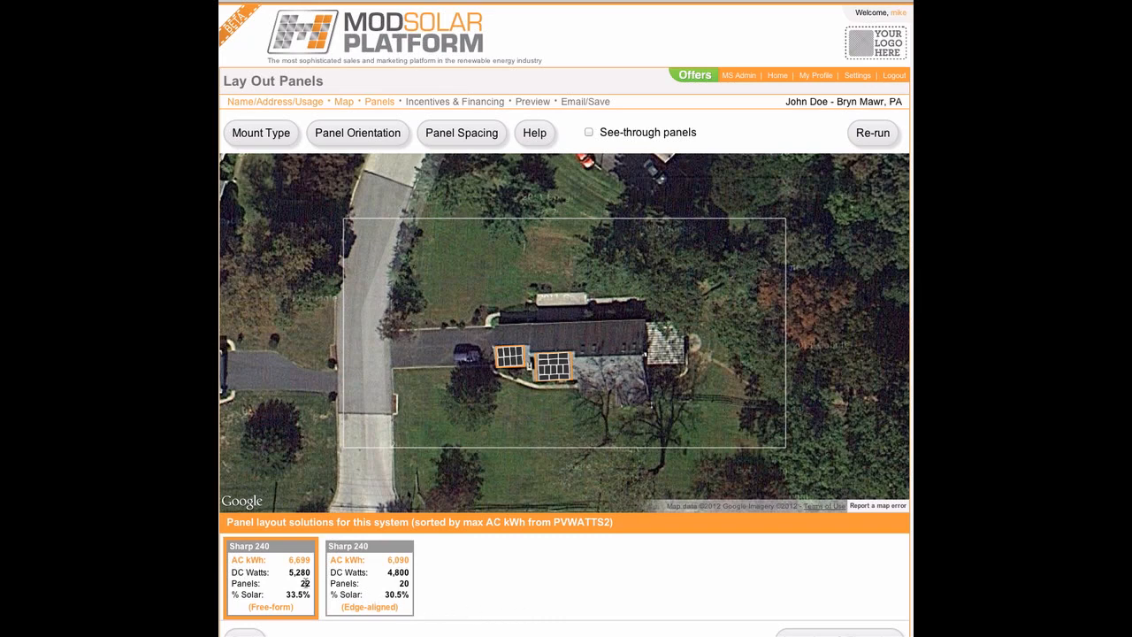
left_click(344, 581)
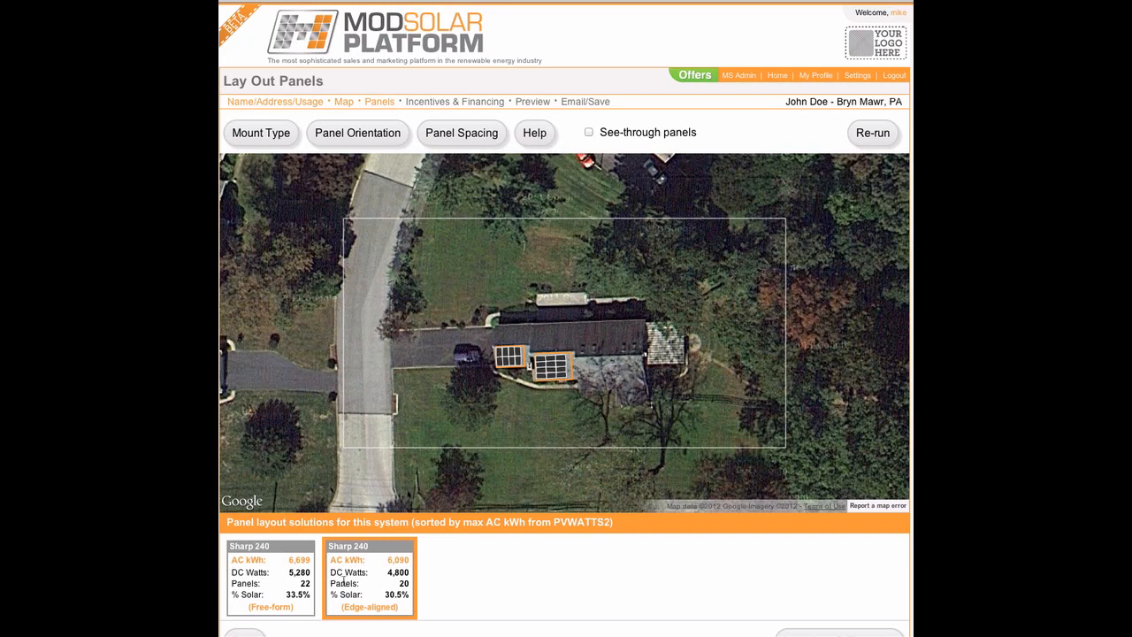
left_click(292, 587)
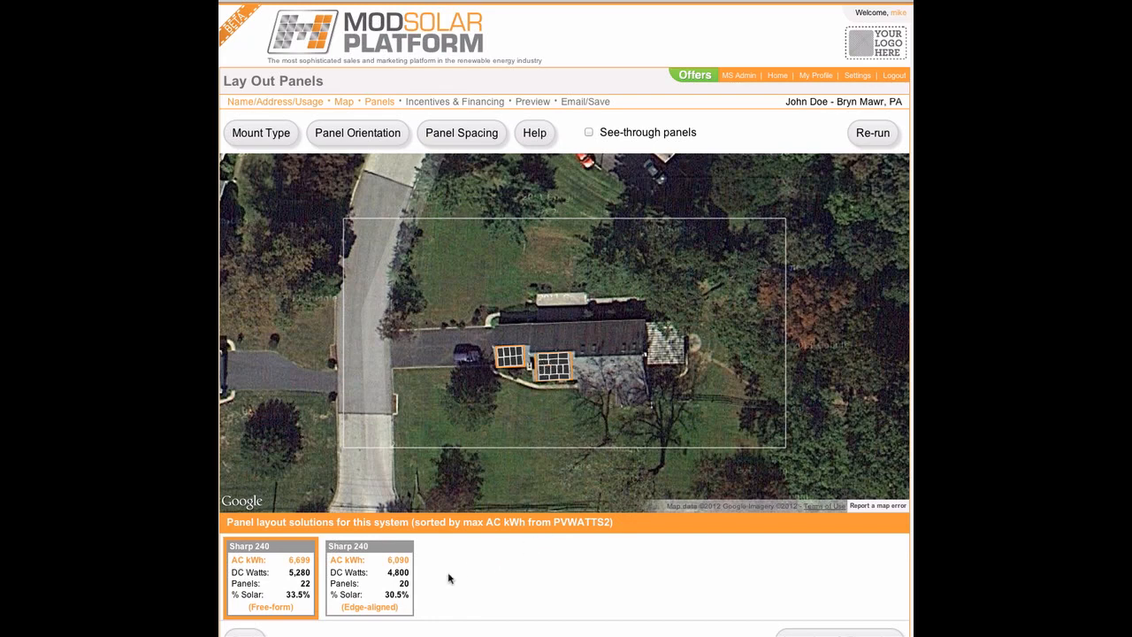
left_click(393, 586)
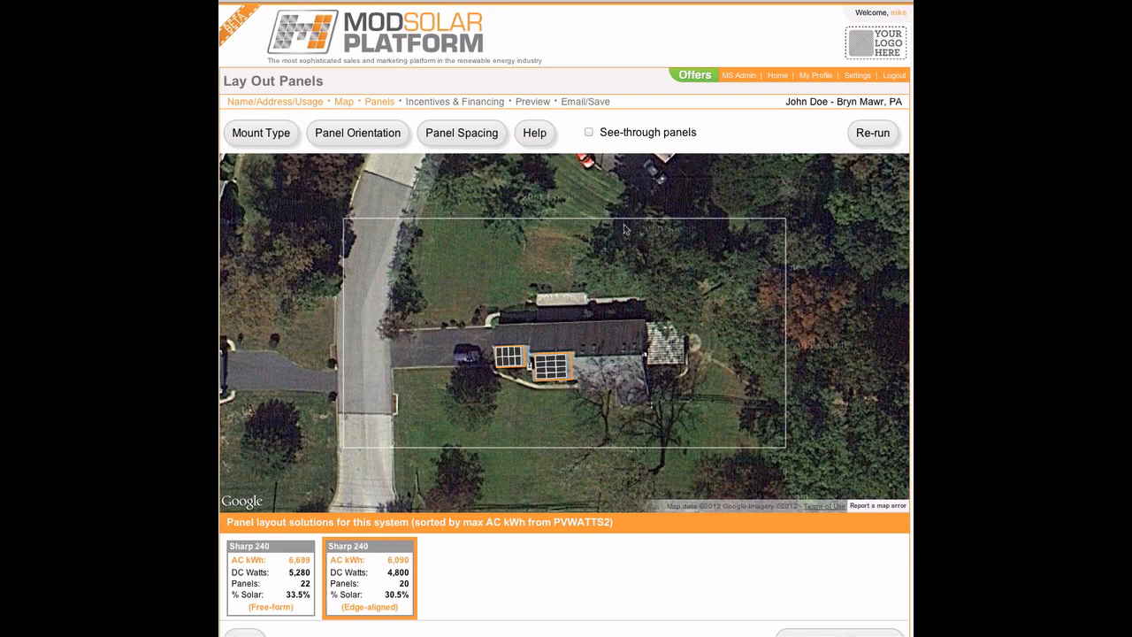
Step: Delete four right-hand panels via see-through mode, leaving 16 panels at 3,840 DC watts
left_click(589, 133)
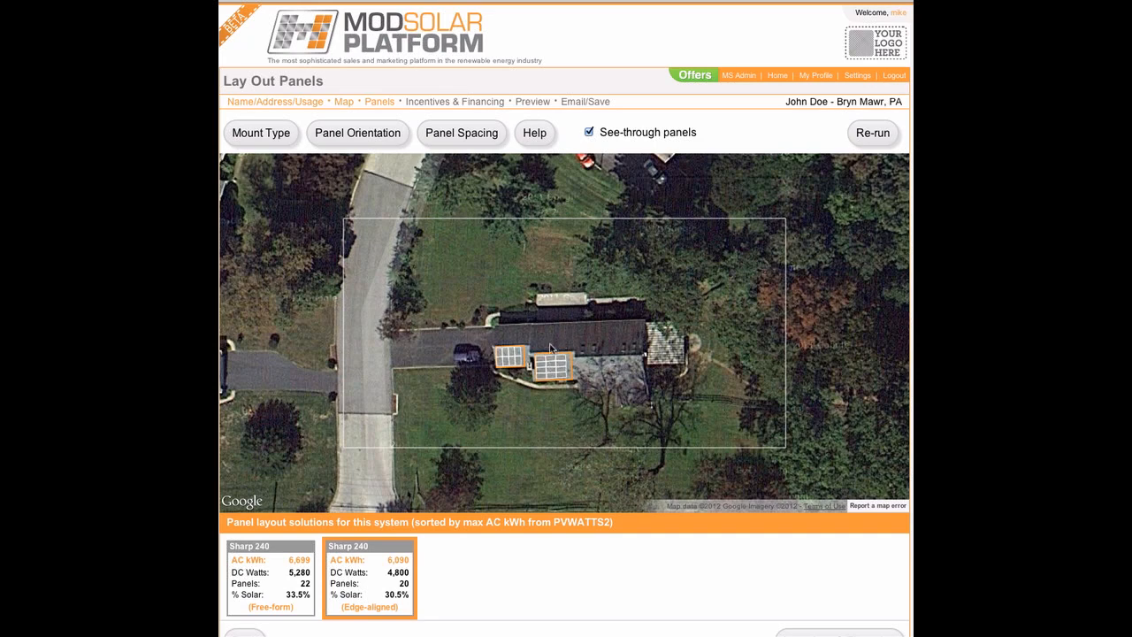
left_click_drag(549, 345, 568, 365)
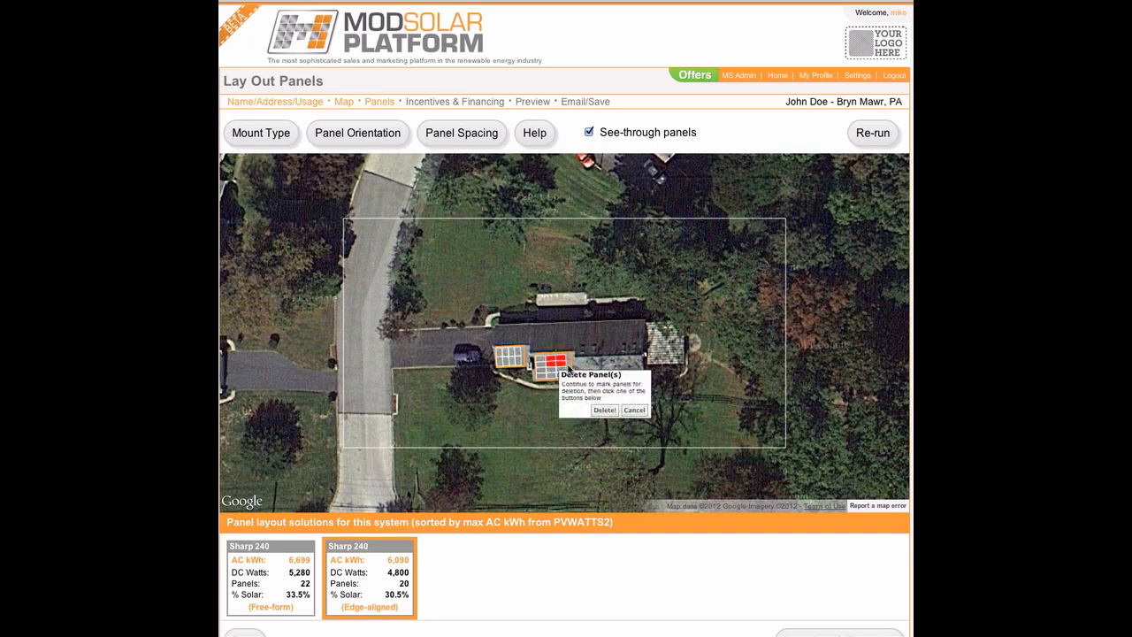
left_click(610, 412)
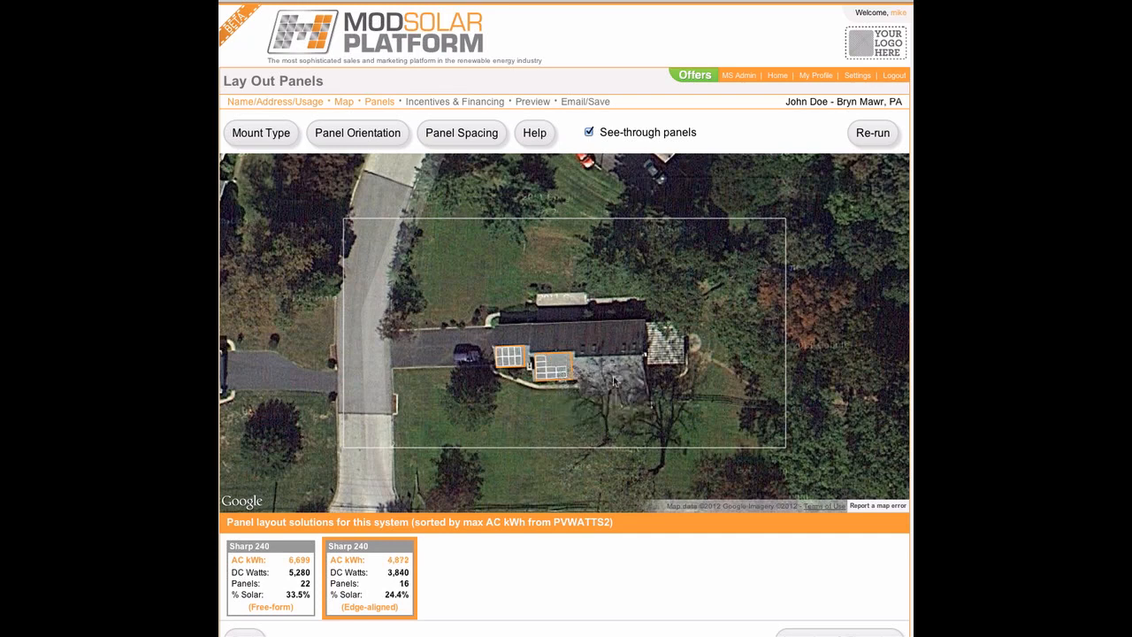
left_click(590, 132)
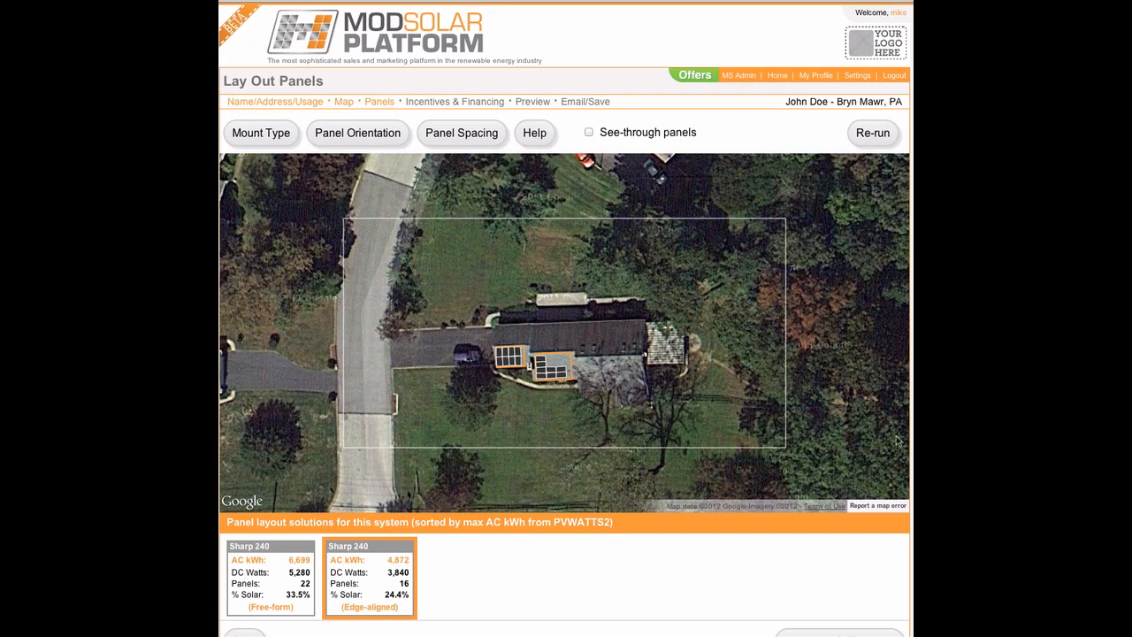
scroll(566, 318, "down", 1)
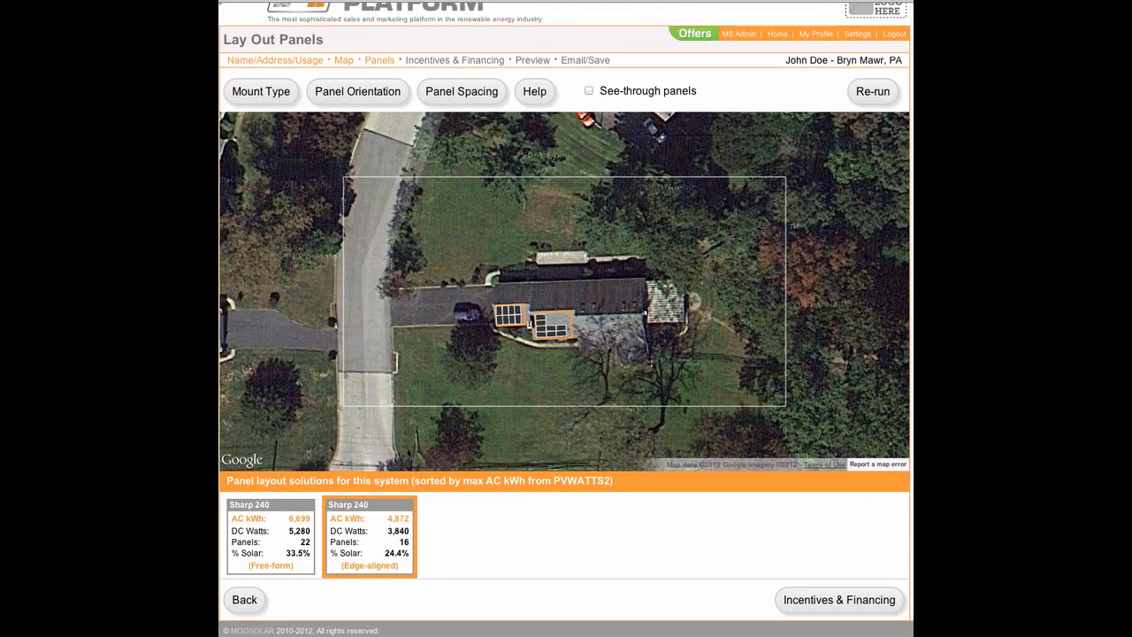
Step: On Incentives & Financing, change the price per watt to 4.00
left_click(847, 601)
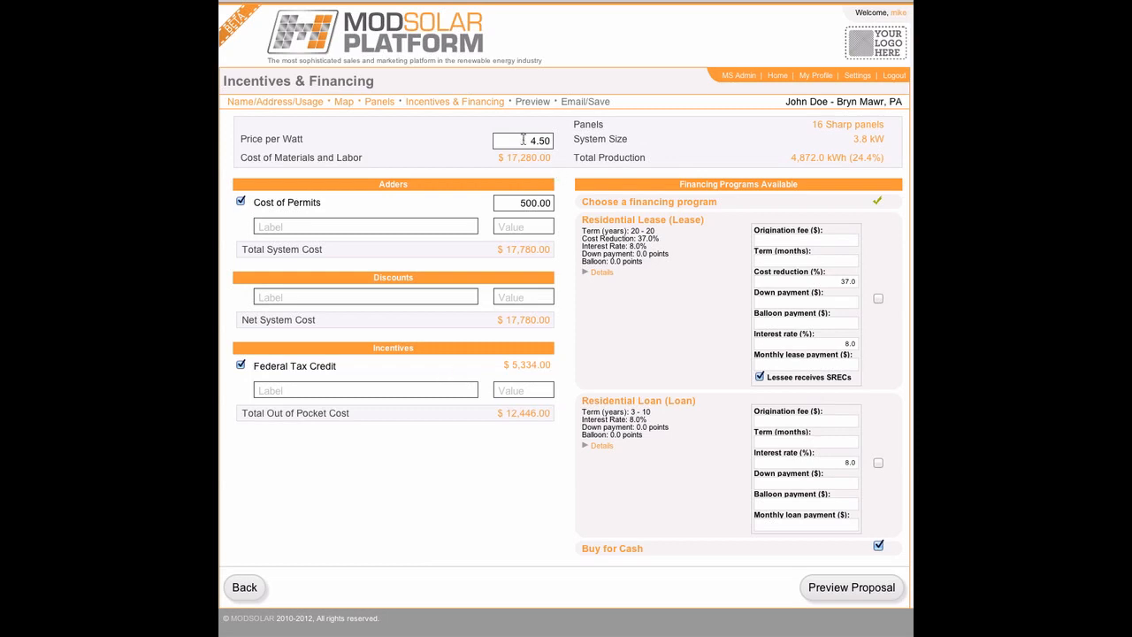
left_click_drag(523, 139, 563, 139)
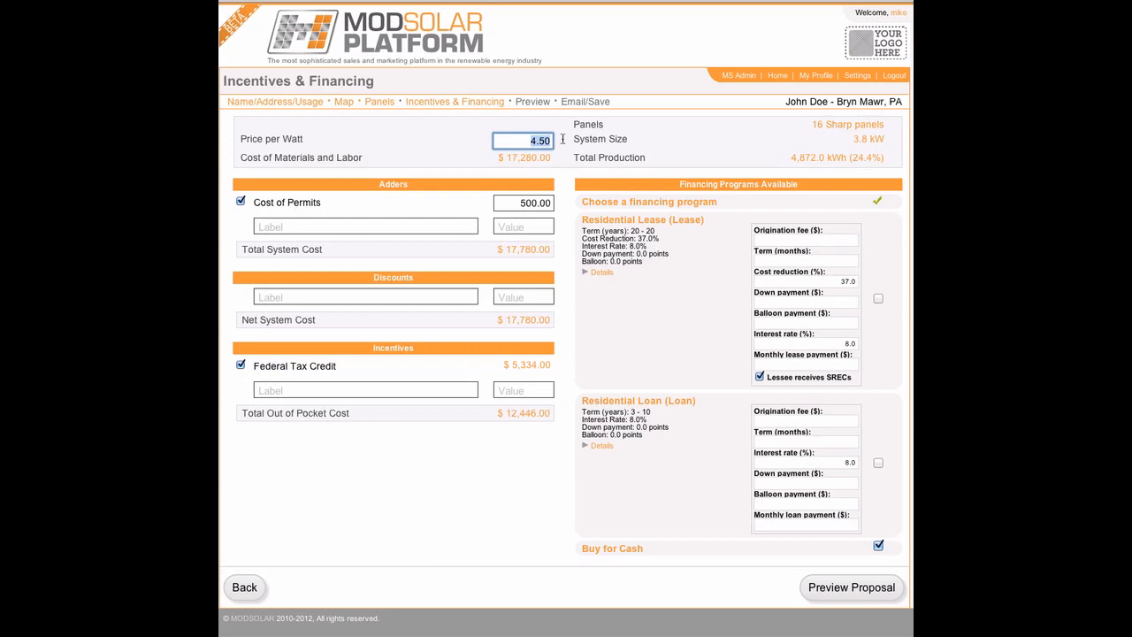
type("4.00")
key("Tab")
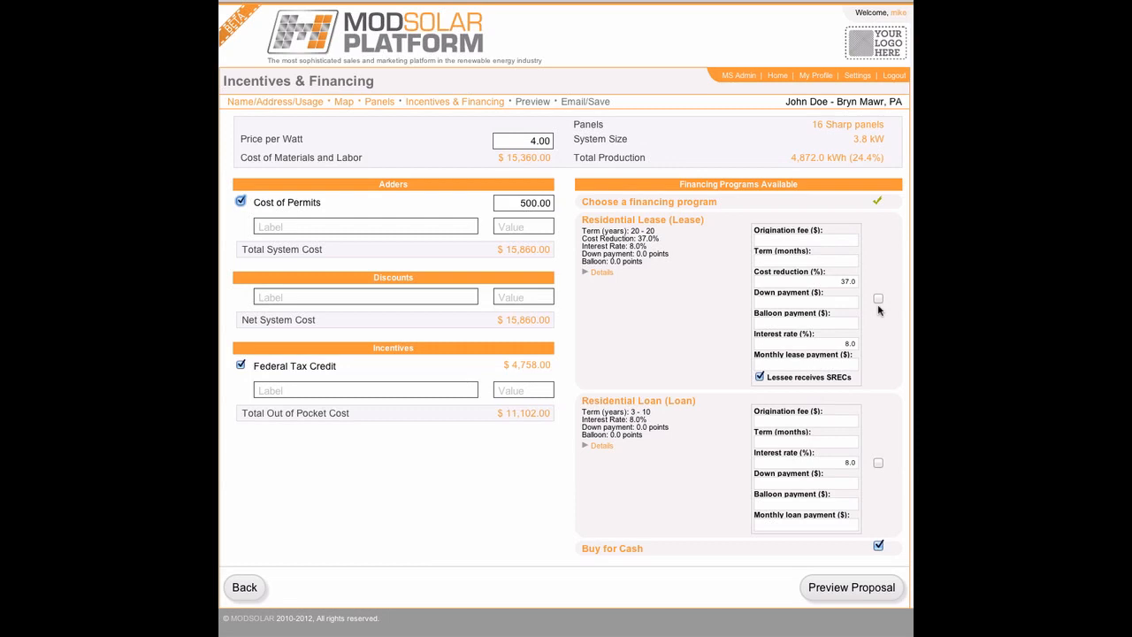
Step: Generate the proposal preview and scroll through its cost, production, placement and savings pages
left_click(885, 591)
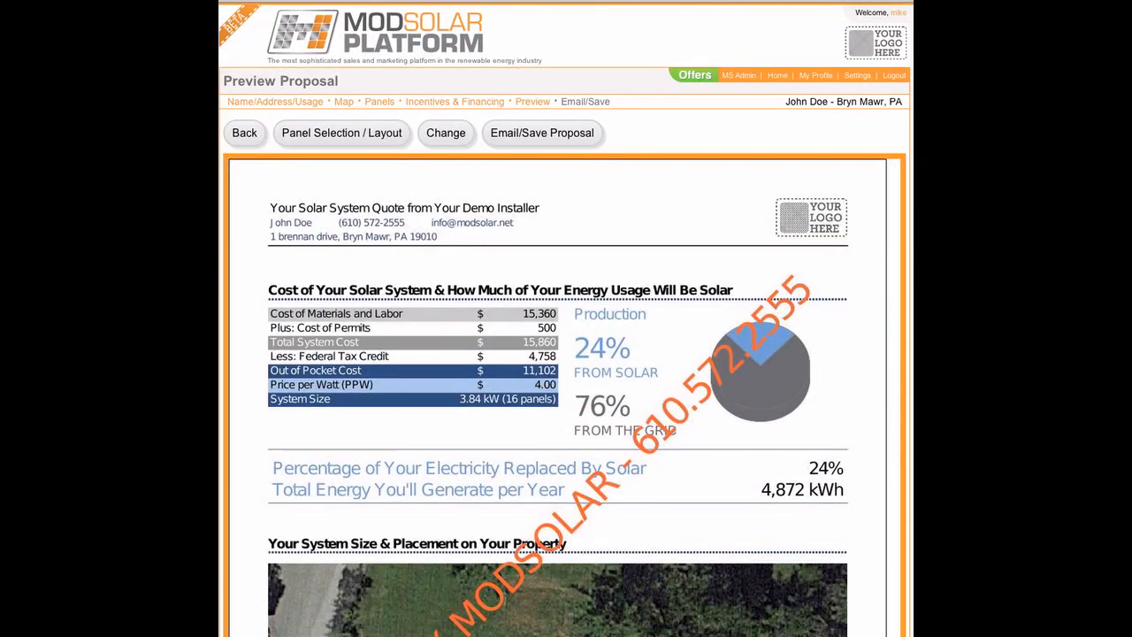
scroll(779, 319, "down", 2)
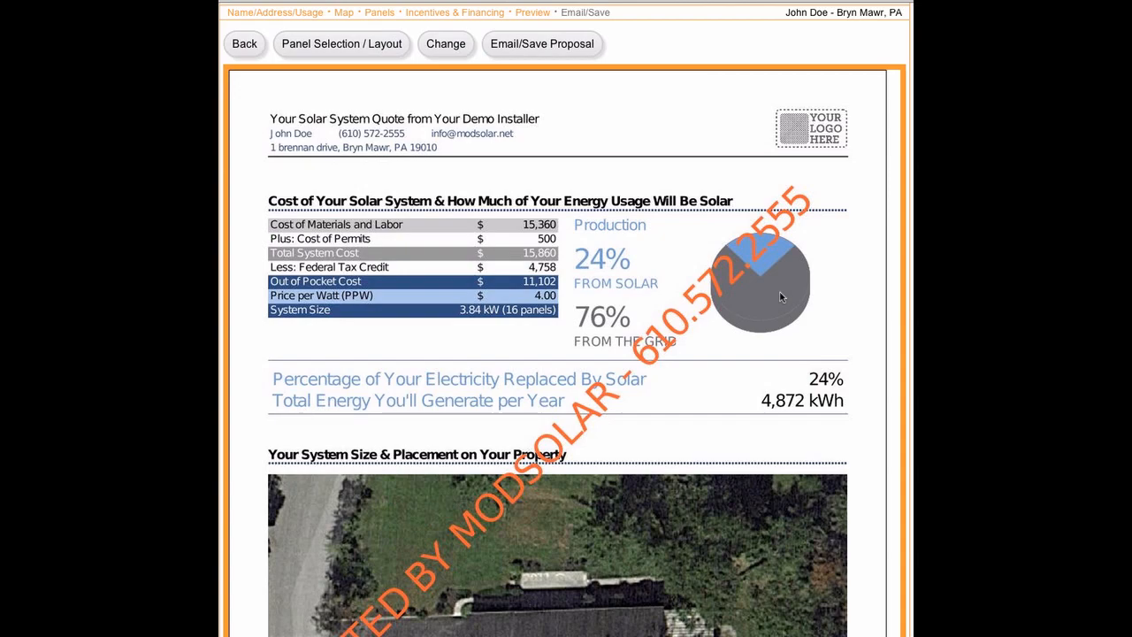
scroll(781, 297, "down", 2)
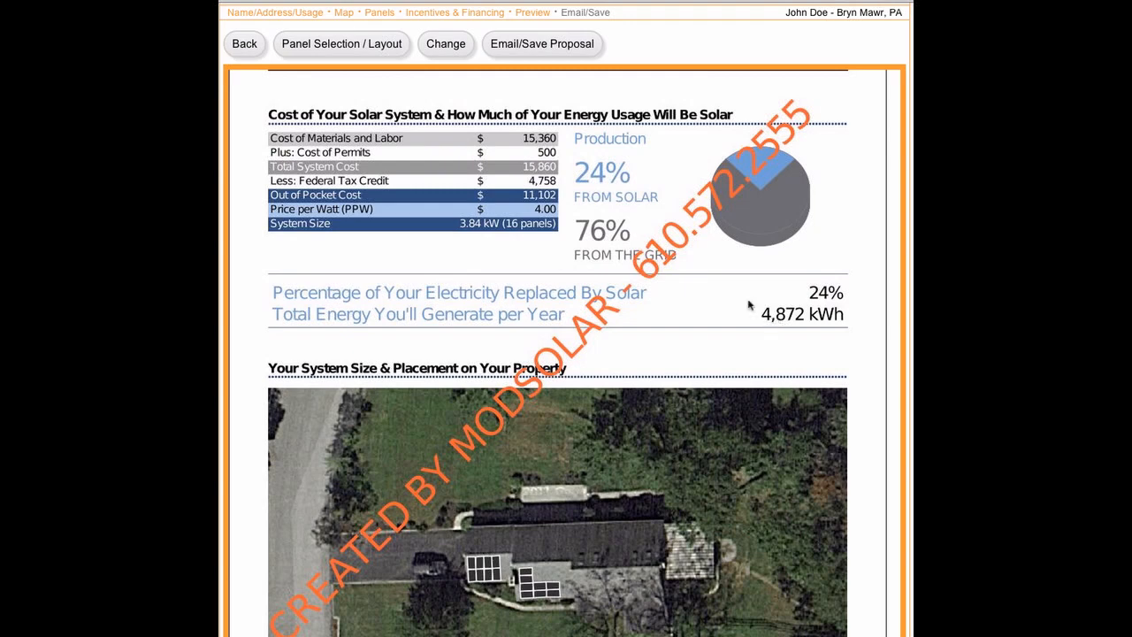
scroll(749, 305, "down", 4)
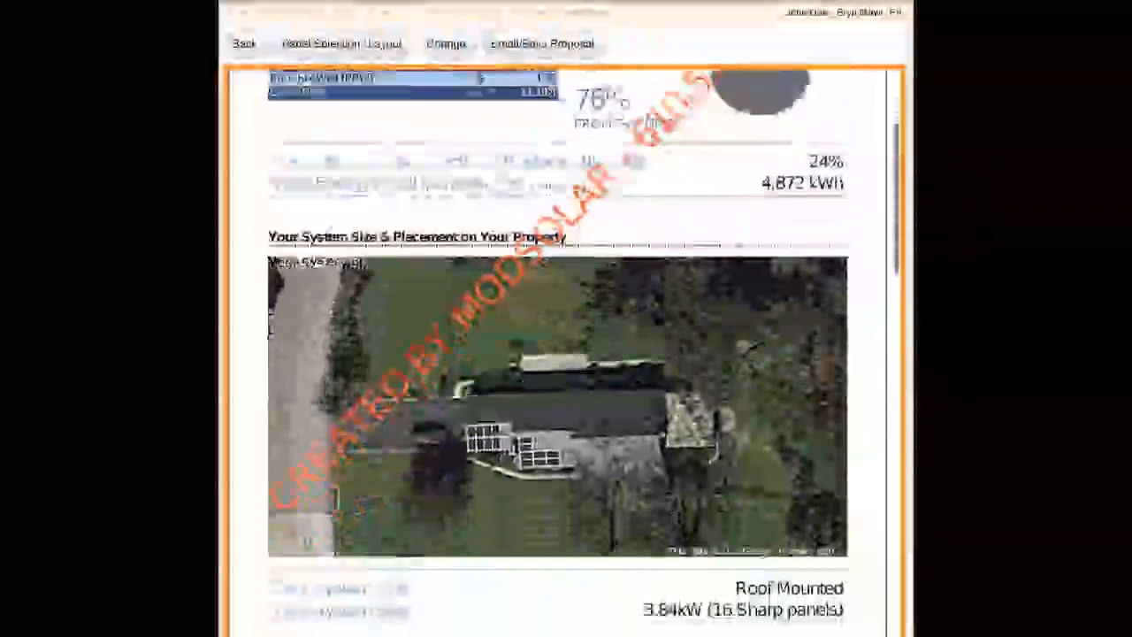
scroll(748, 305, "down", 1)
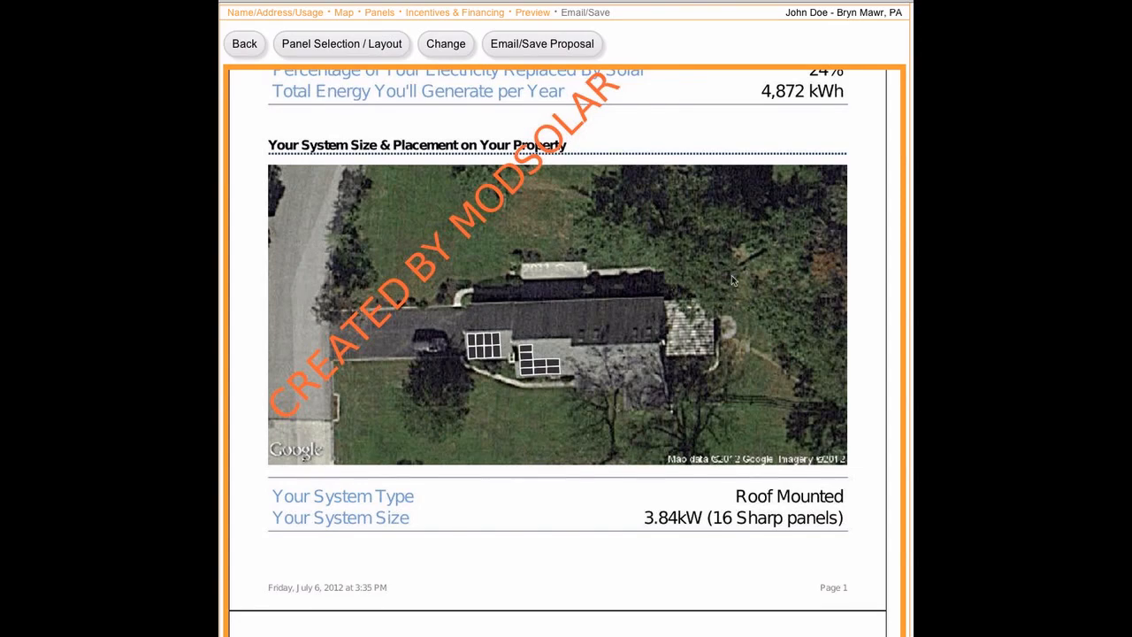
scroll(732, 275, "down", 10)
scroll(731, 279, "down", 3)
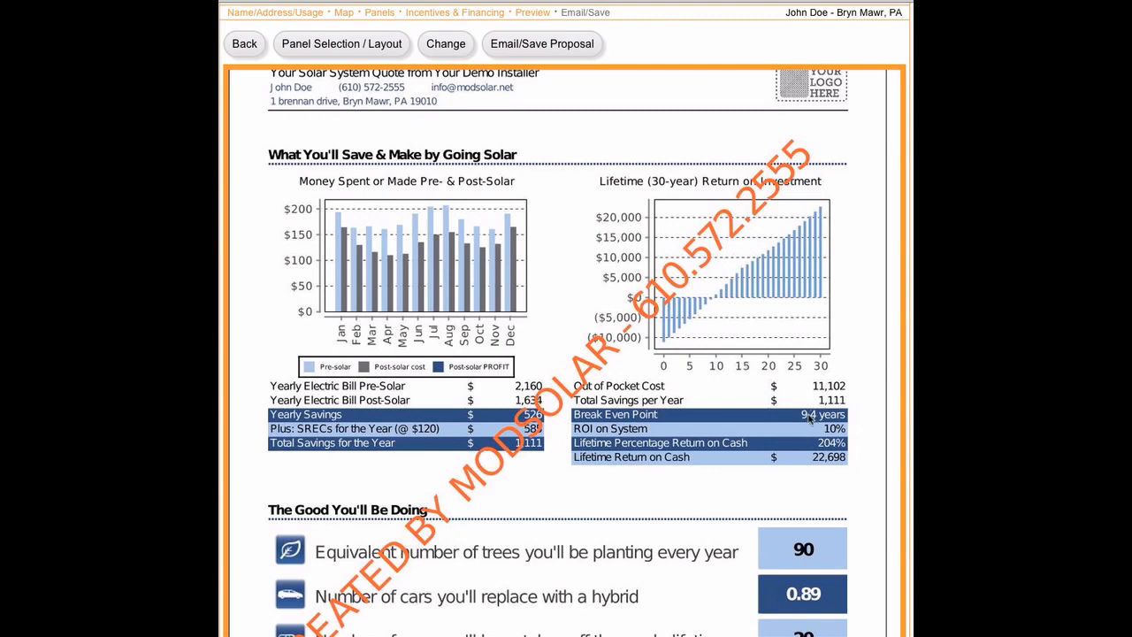
Step: Scroll past the environmental benefits to the 90-day installation schedule and fine print
scroll(810, 419, "down", 4)
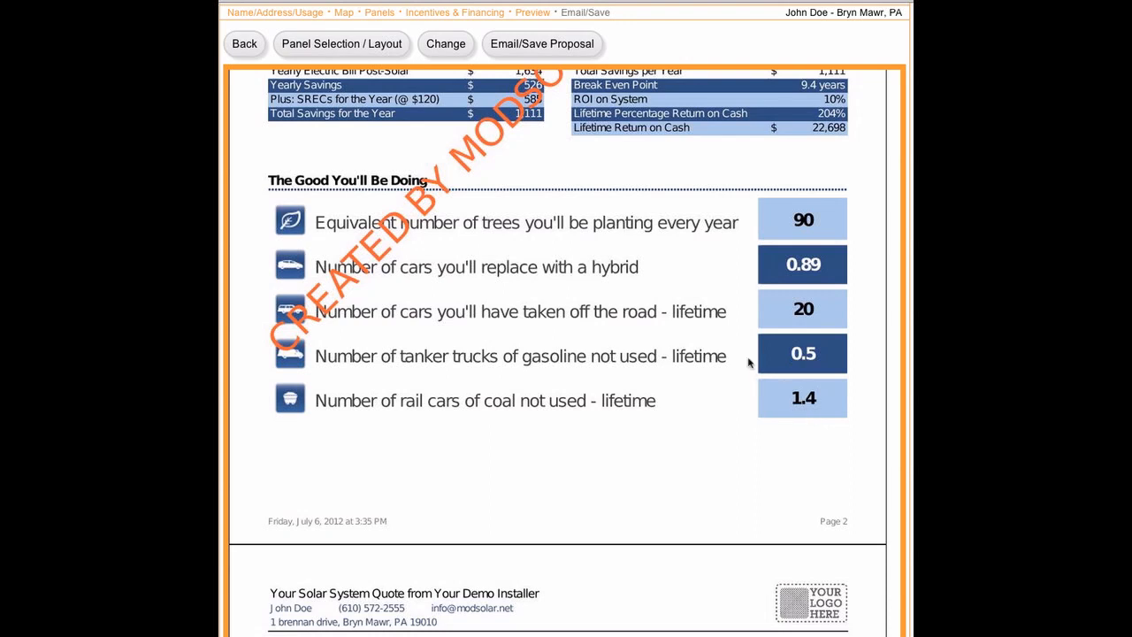
scroll(748, 362, "down", 9)
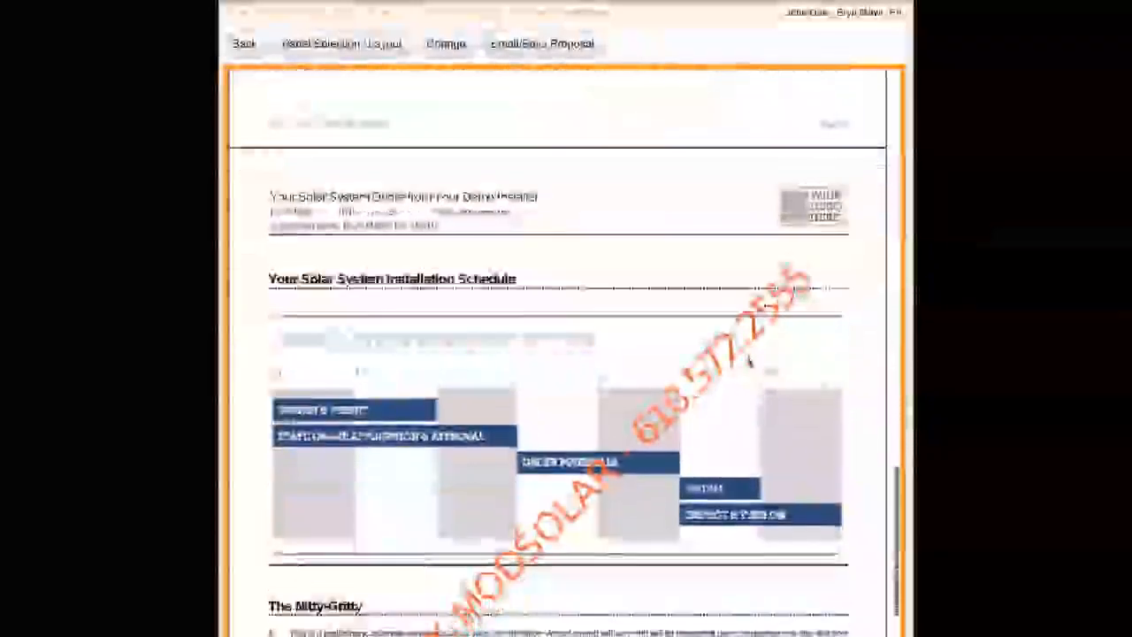
scroll(749, 363, "down", 4)
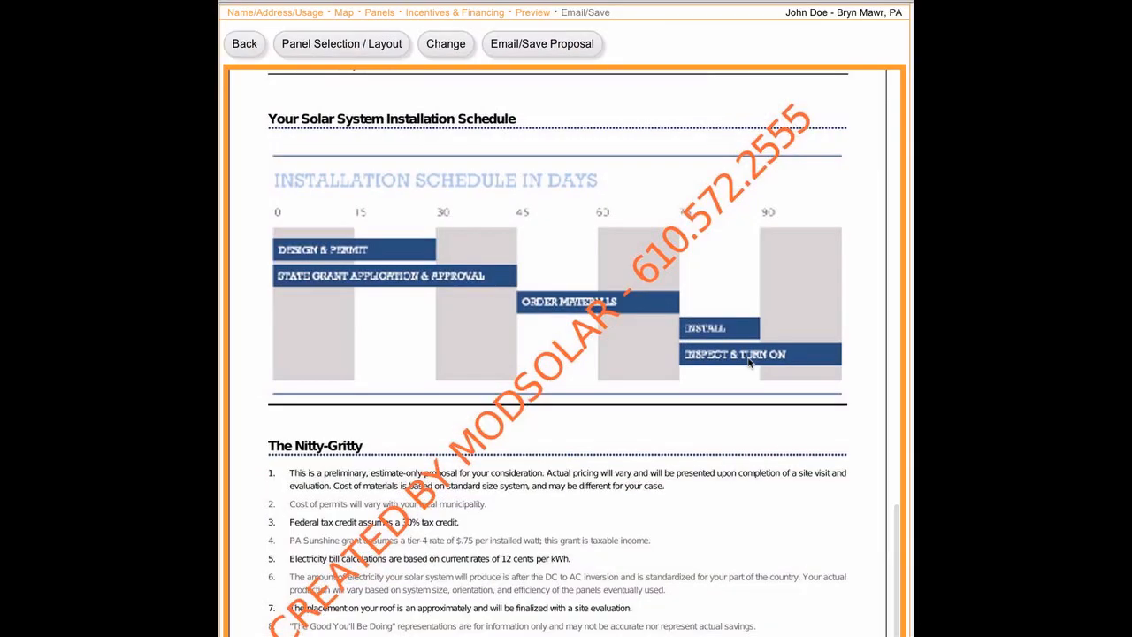
scroll(748, 363, "down", 1)
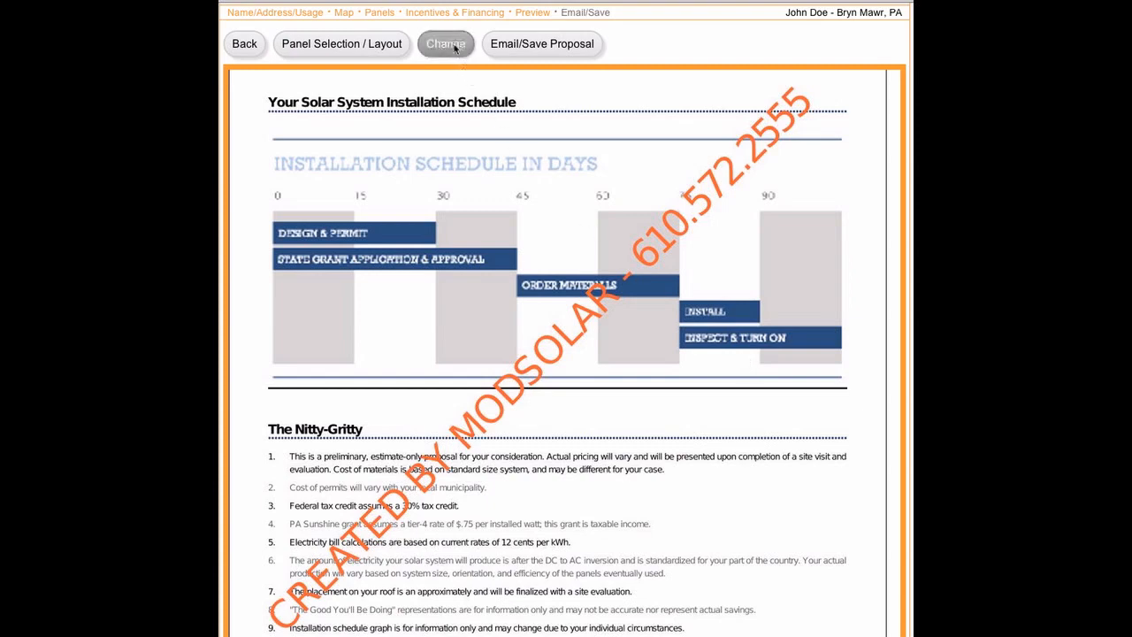
left_click(455, 46)
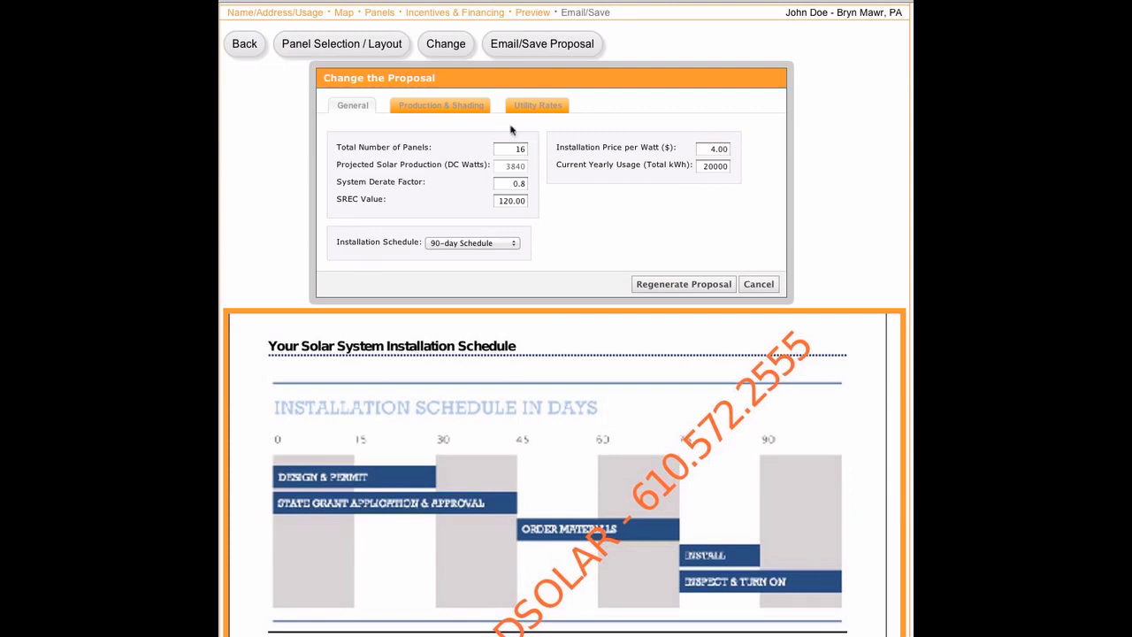
left_click(481, 109)
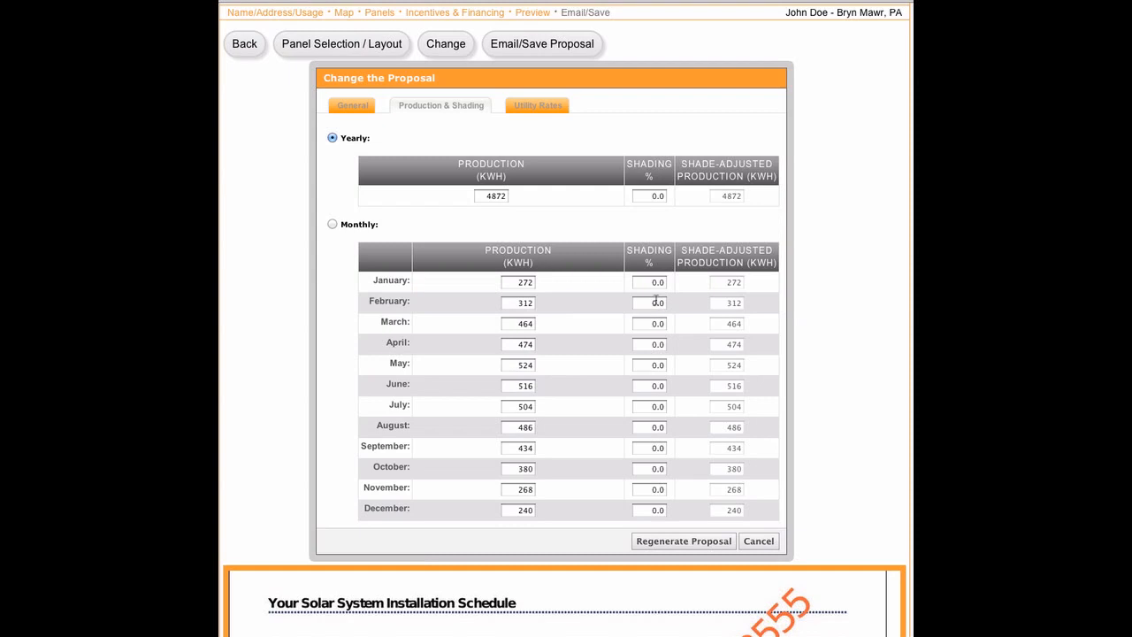
left_click(546, 113)
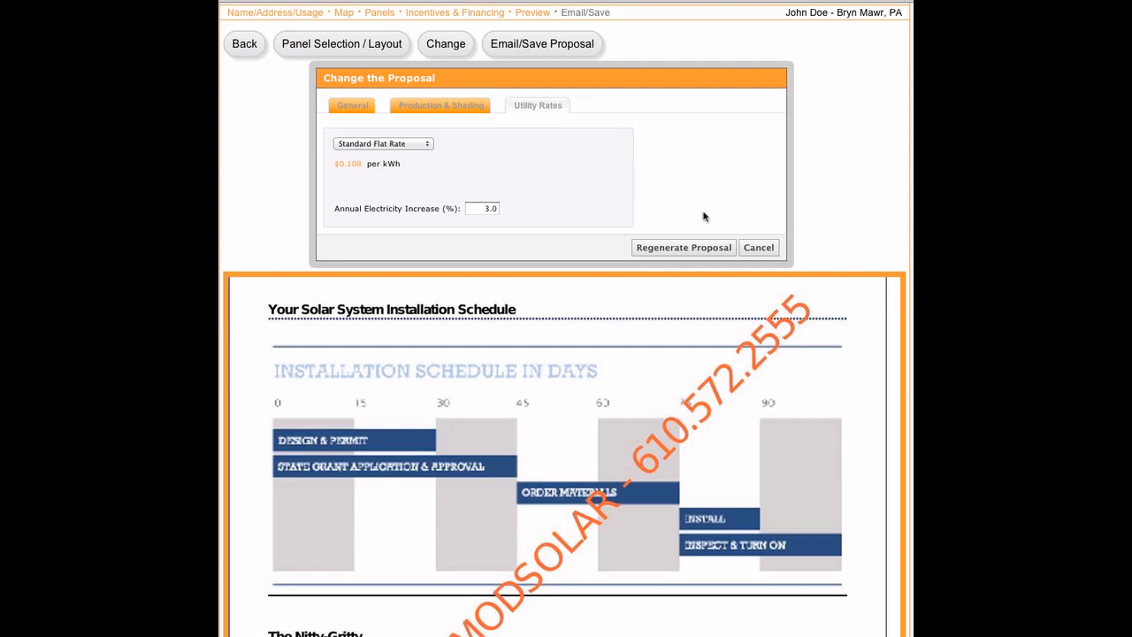
left_click(761, 248)
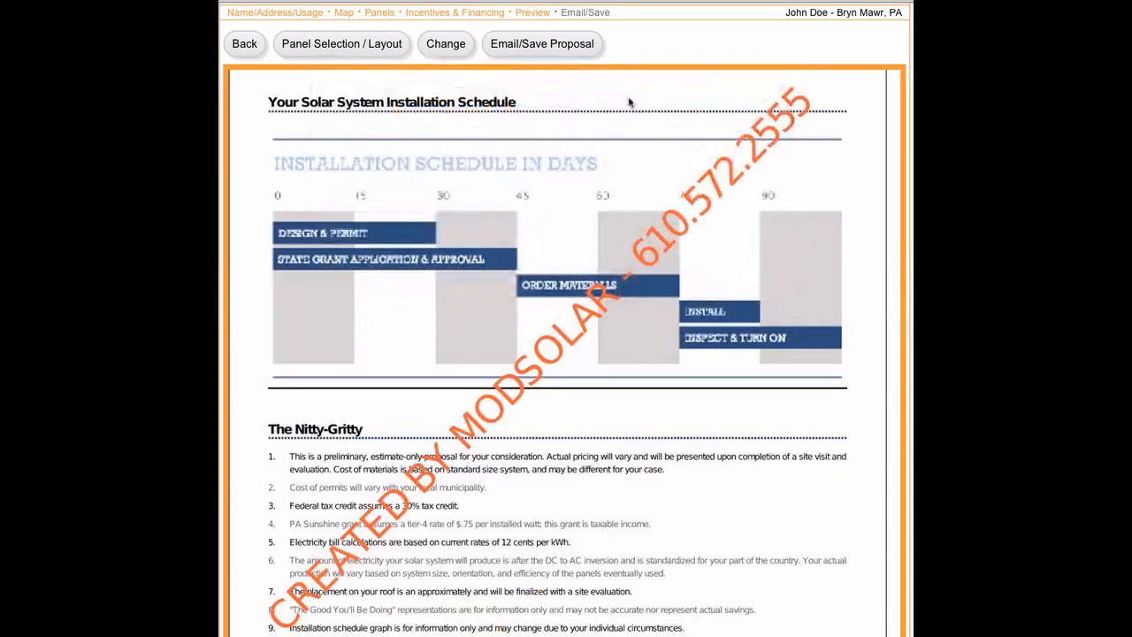
Step: Save the proposal to the customer's lead, then open that lead showing the 7/6/12 proposal
left_click(584, 44)
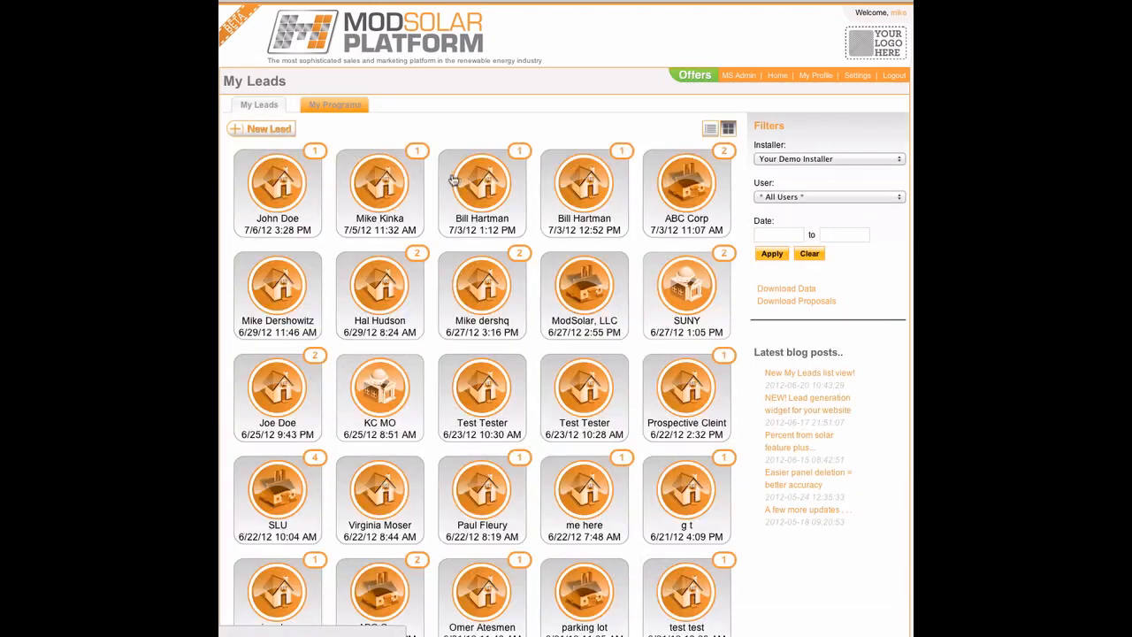
left_click(297, 185)
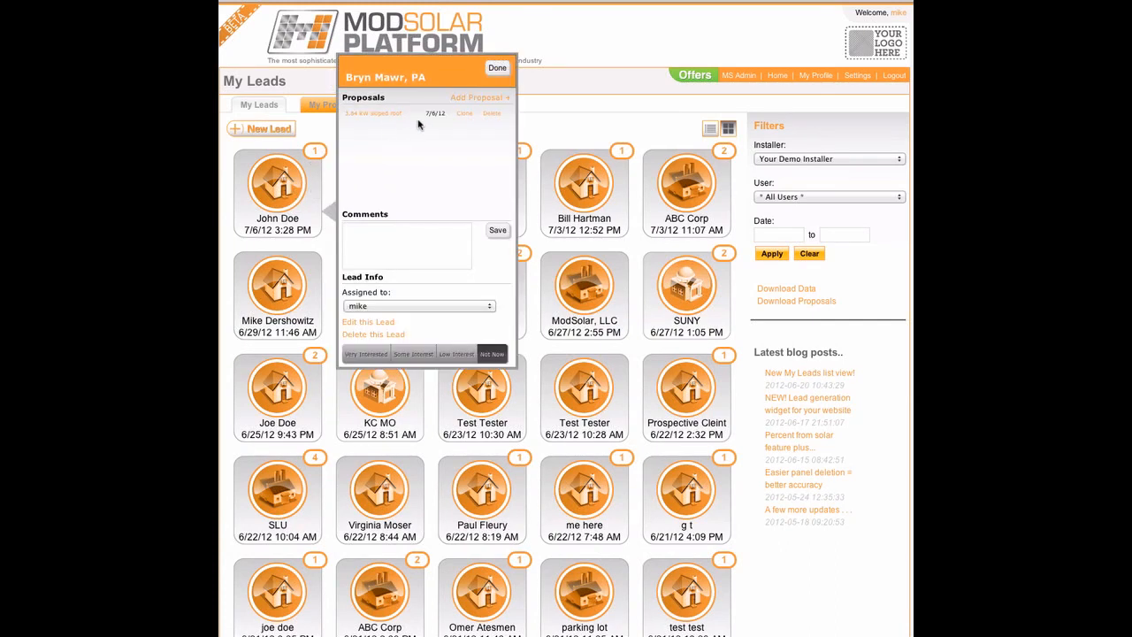